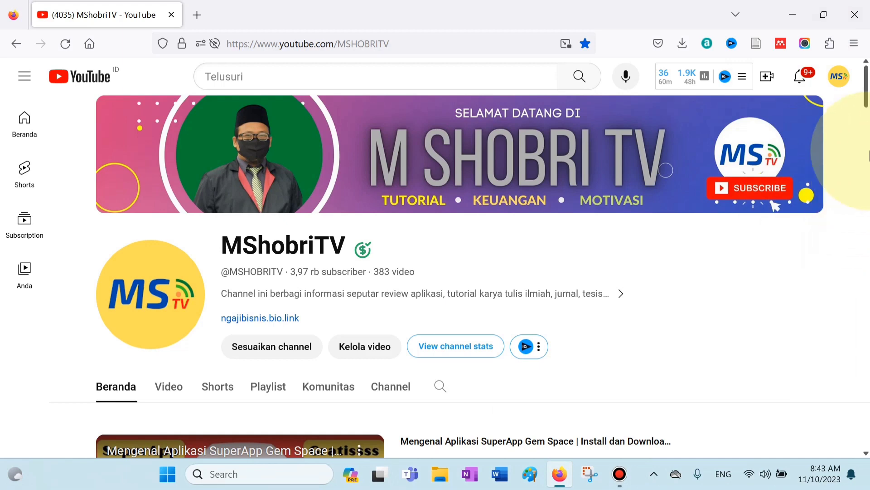
Load the Canva website in a new Firefox tab by entering 'canva.com' in the address bar.
mouse_move(866, 94)
left_mouse_down()
mouse_move(867, 117)
mouse_move(866, 100)
left_mouse_up()
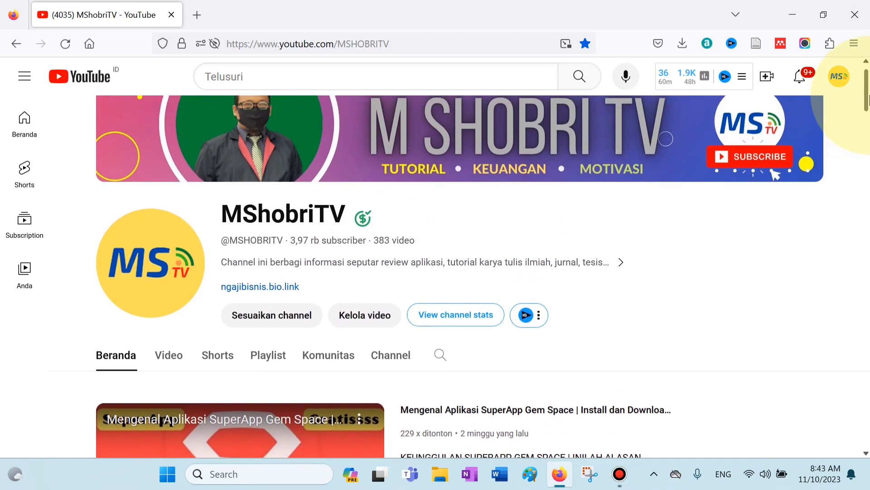
left_click_drag(868, 100, 868, 90)
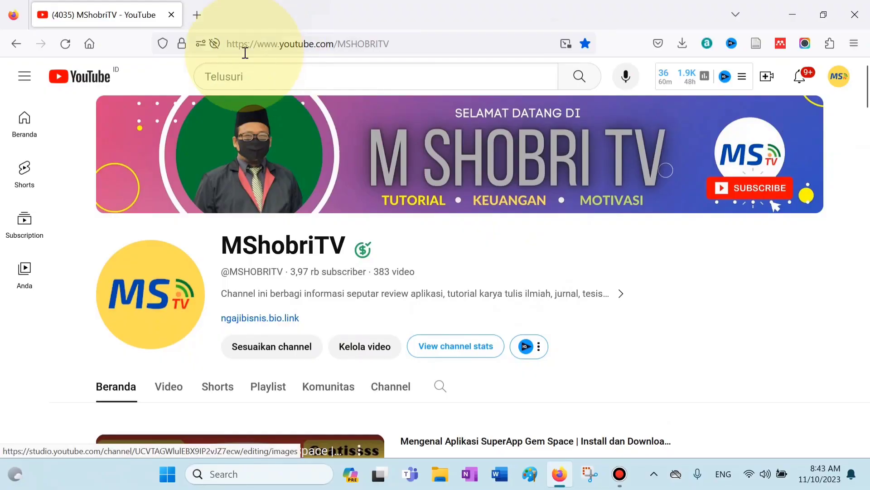
left_click(198, 15)
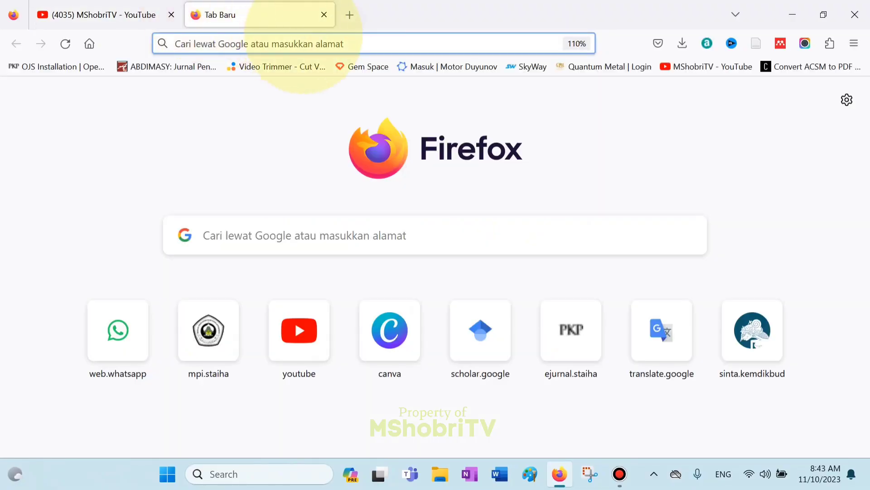
type("canva.com")
key("Return")
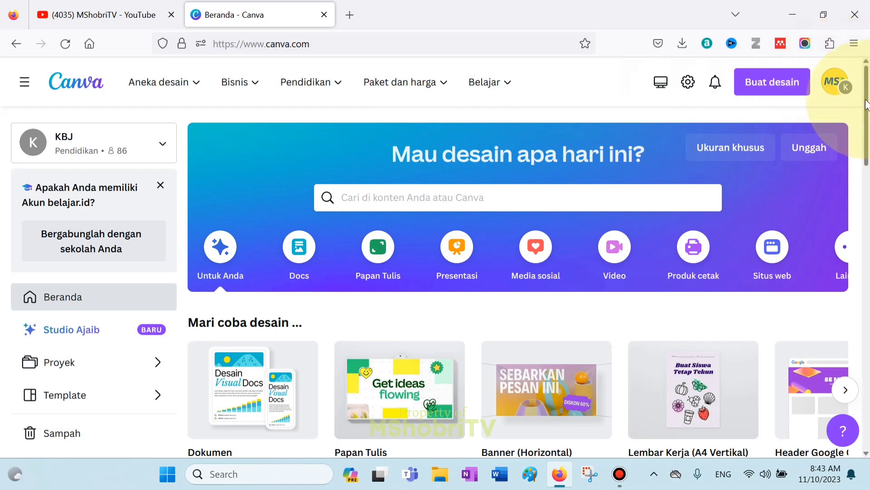
mouse_move(865, 105)
left_mouse_down()
mouse_move(865, 343)
mouse_move(868, 52)
left_mouse_up()
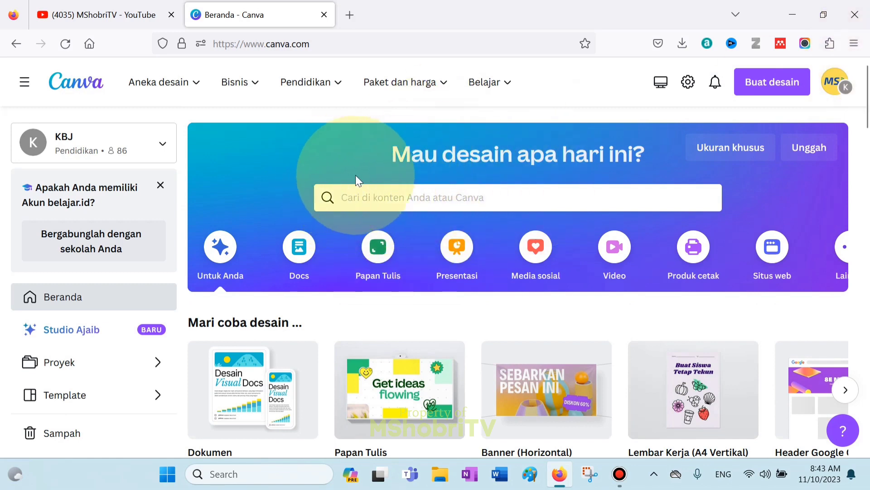
Search templates for 'cover' and customise the Navy And White Modern Marketing Proposal cover.
left_click(371, 198)
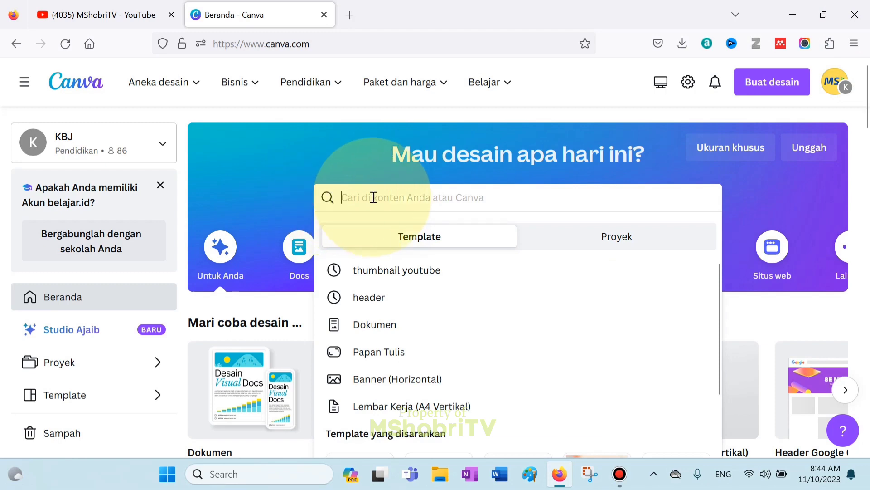
type("c")
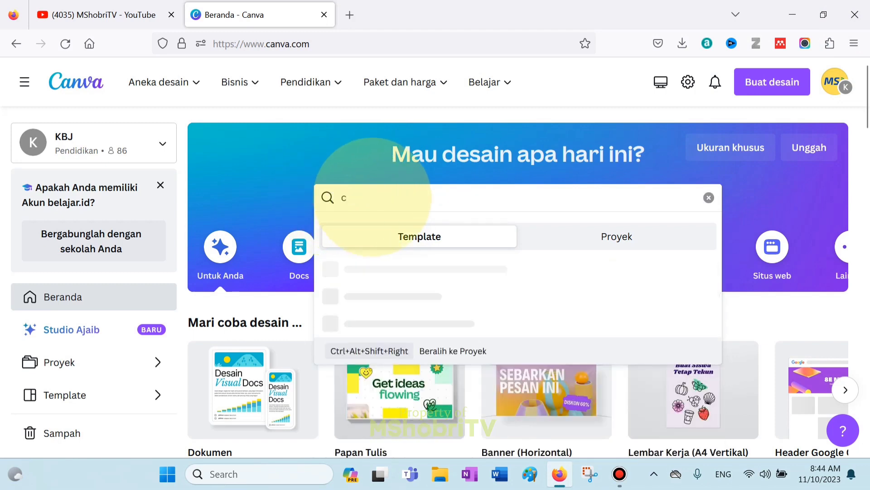
type("over")
key("Return")
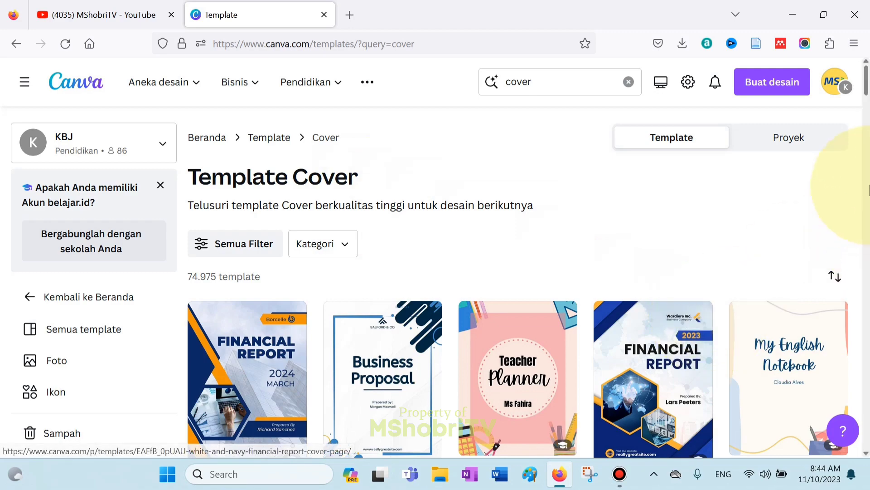
left_click_drag(867, 94, 866, 290)
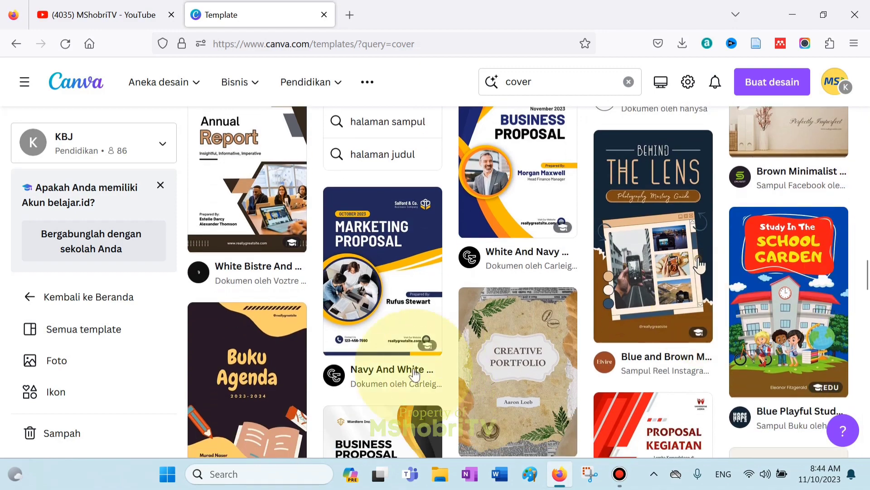
left_click(398, 288)
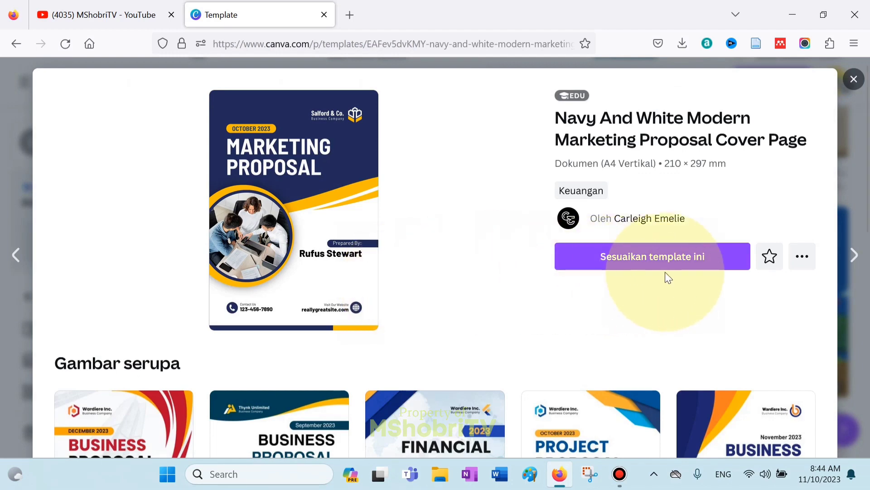
left_click(646, 264)
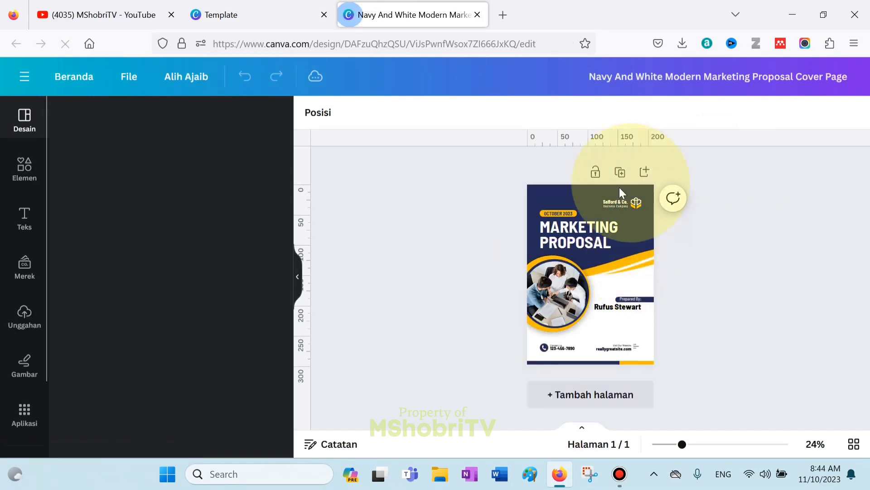
Zoom to 50% and replace MARKETING with PEDOMAN and PROPOSAL with KKN in the title.
left_click(655, 445)
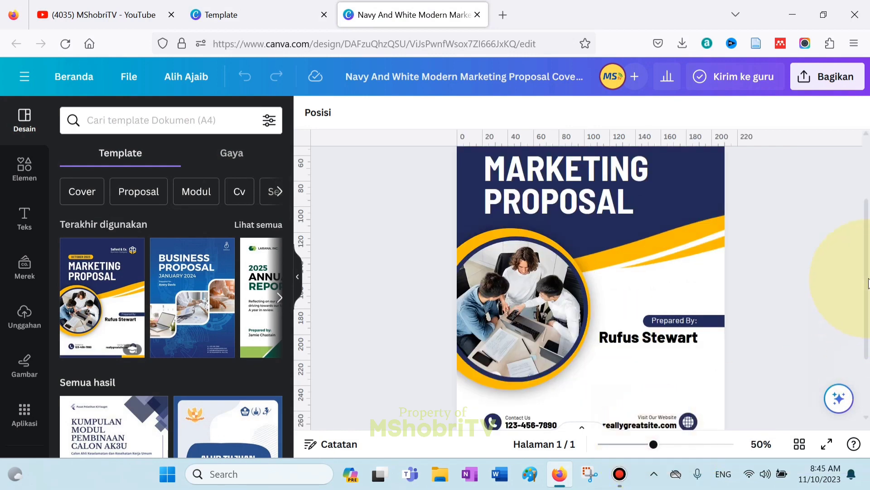
left_click_drag(868, 283, 864, 131)
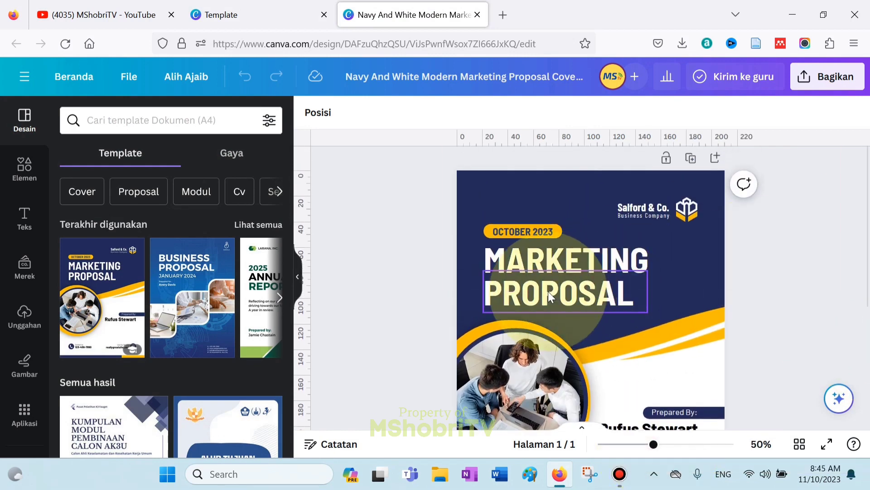
left_click(597, 256)
double_click(621, 261)
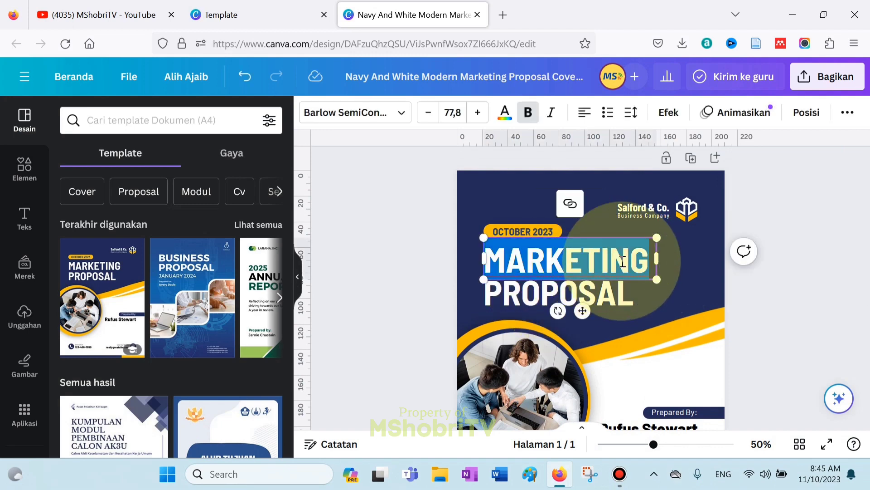
type("PEDOMAN")
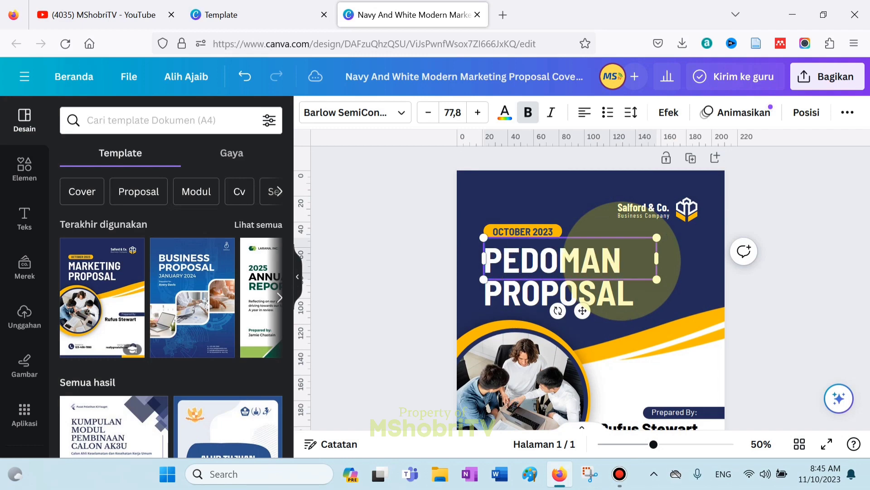
left_click(613, 292)
double_click(610, 295)
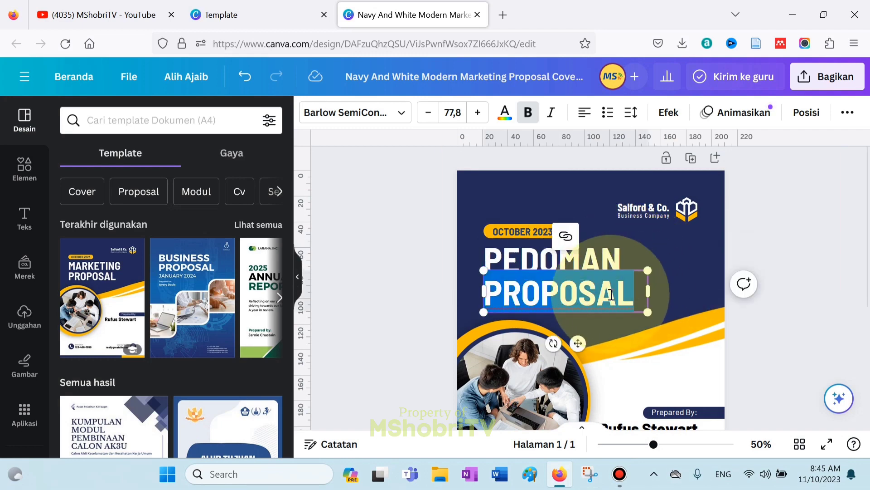
type("KKN")
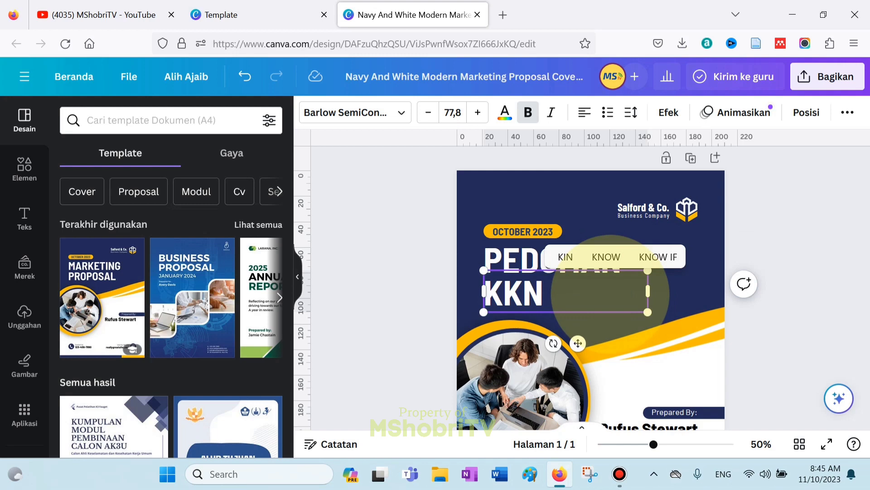
Trim the OCTOBER 2023 date label down to just 2023.
left_click(793, 257)
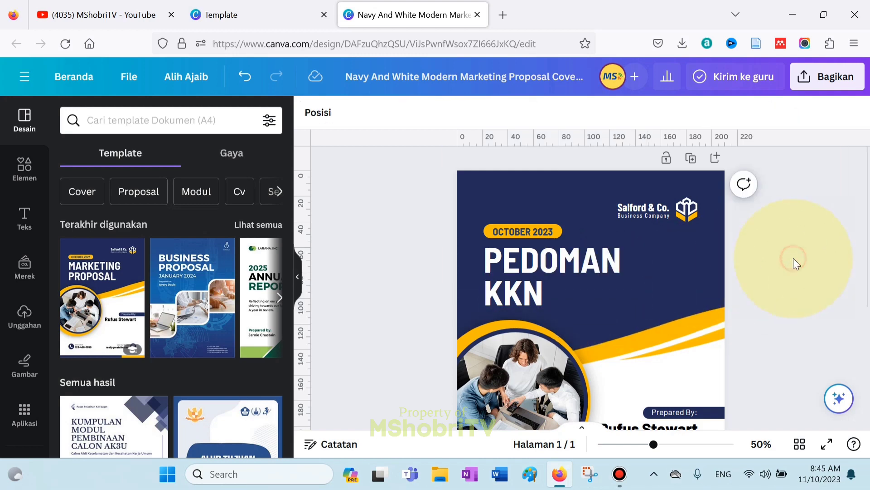
double_click(539, 232)
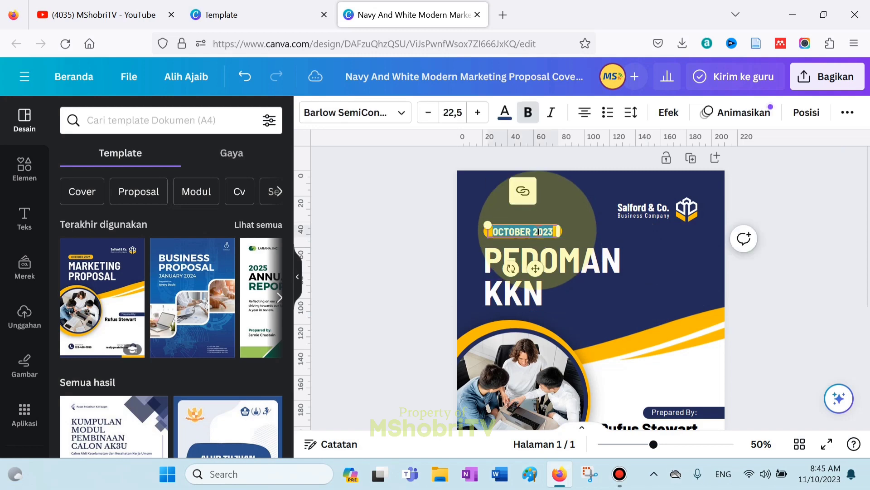
left_click(538, 232)
double_click(539, 231)
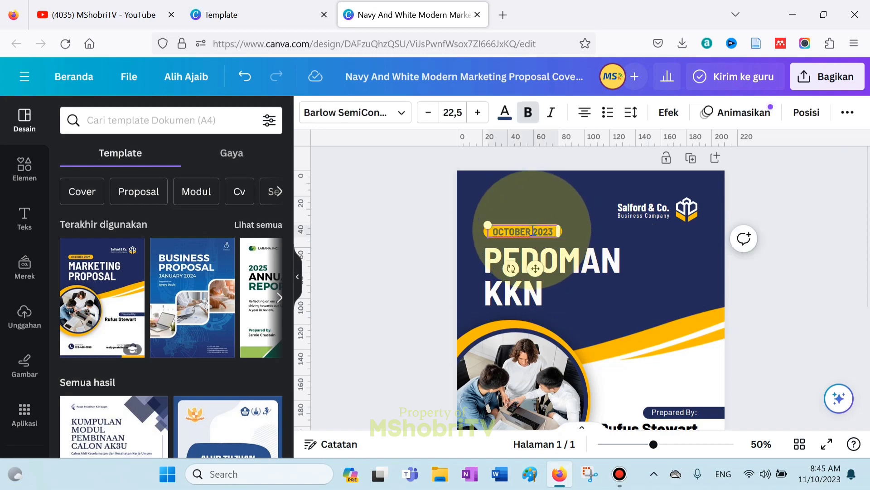
key("BackSpace")
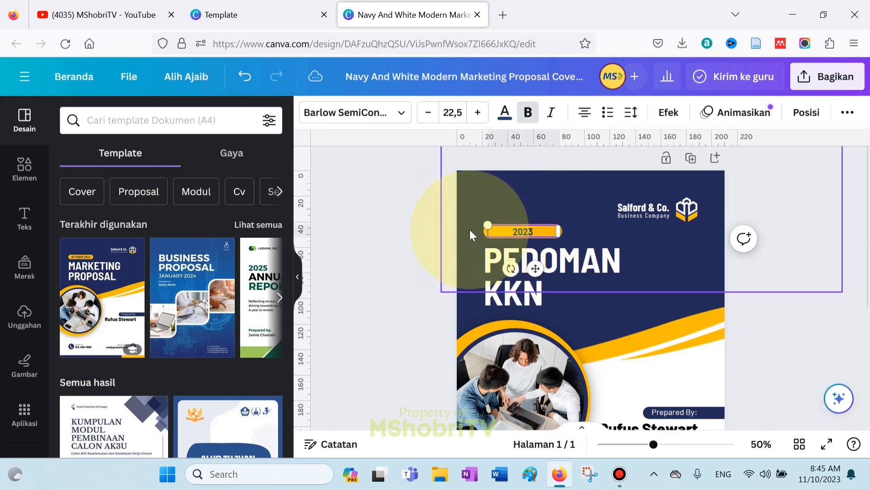
left_click(794, 285)
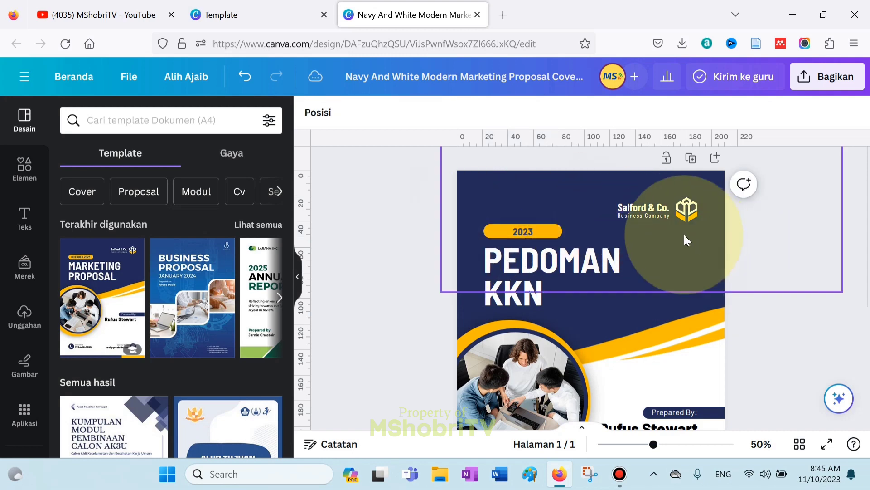
Delete the Business Company tagline, the Salford & Co. name and the yellow logo.
left_click(647, 214)
key("Delete")
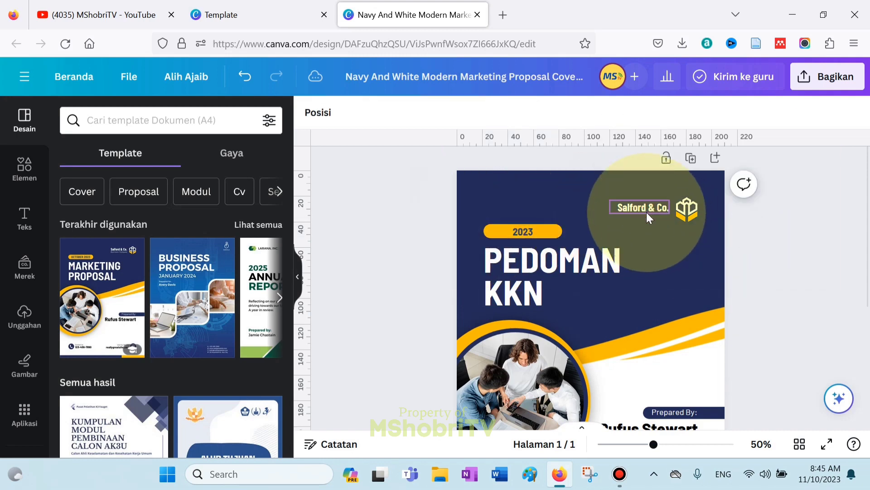
left_click(632, 208)
key("Delete")
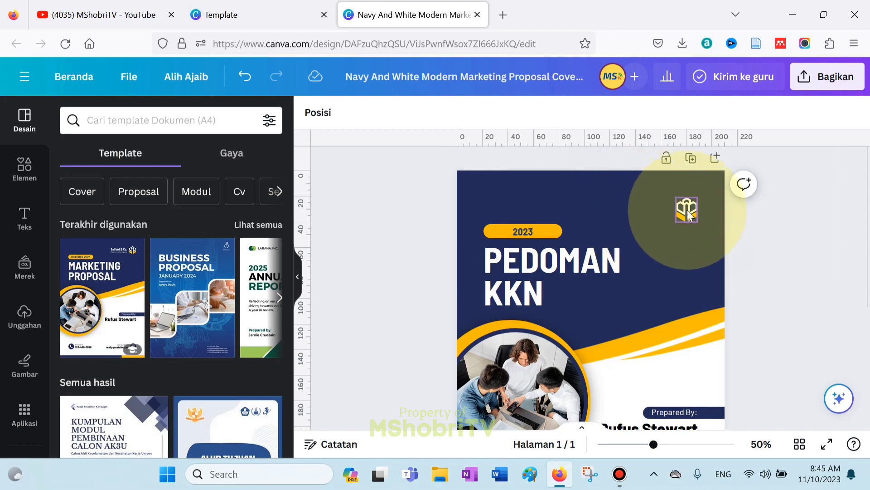
left_click(689, 209)
key("Delete")
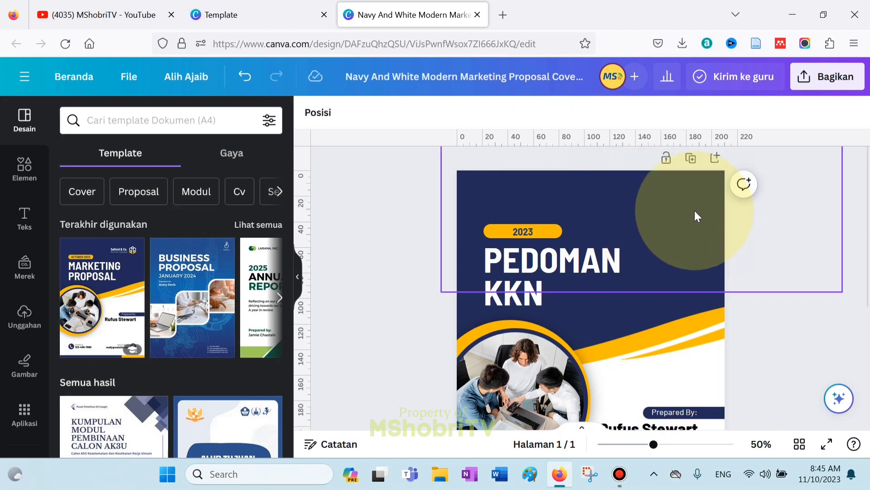
left_click(34, 323)
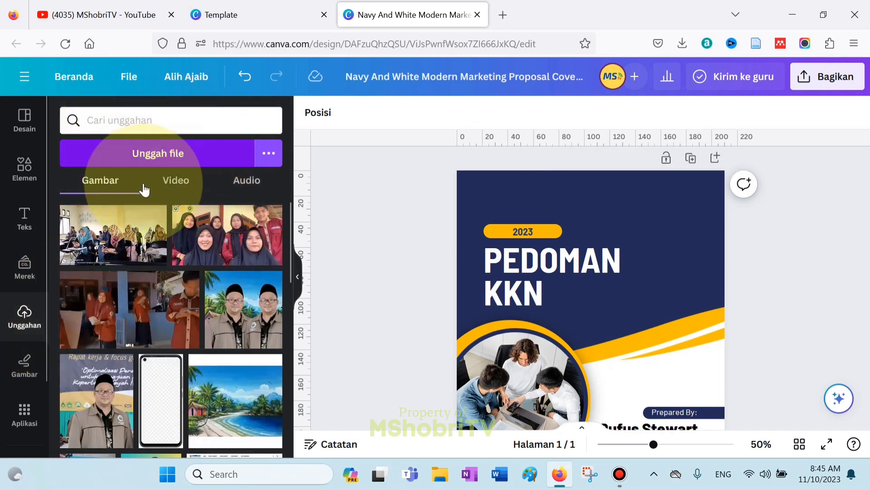
Upload the logompi image from the Pictures folder to Canva.
left_click(177, 158)
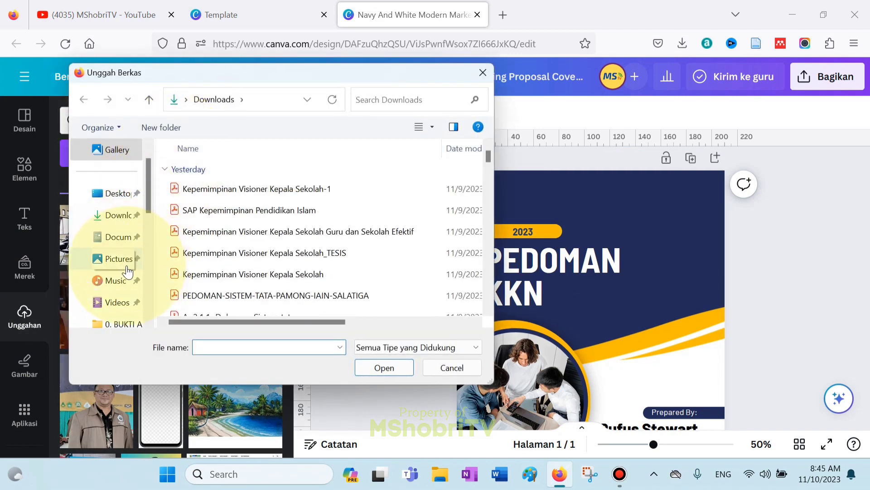
left_click(114, 258)
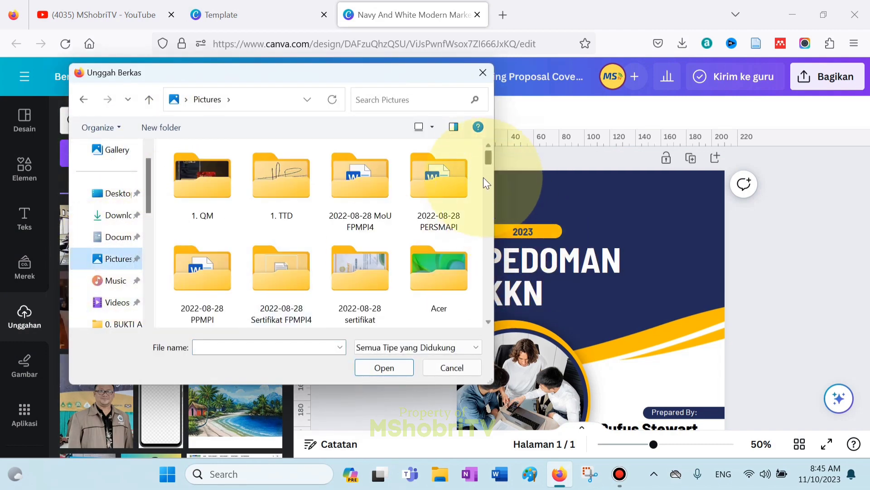
mouse_move(485, 163)
left_mouse_down()
mouse_move(482, 262)
mouse_move(483, 253)
left_mouse_up()
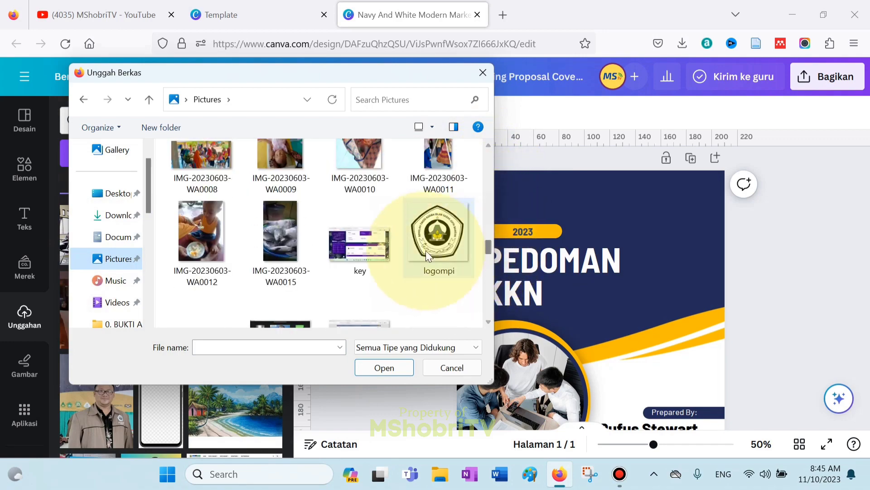
double_click(424, 250)
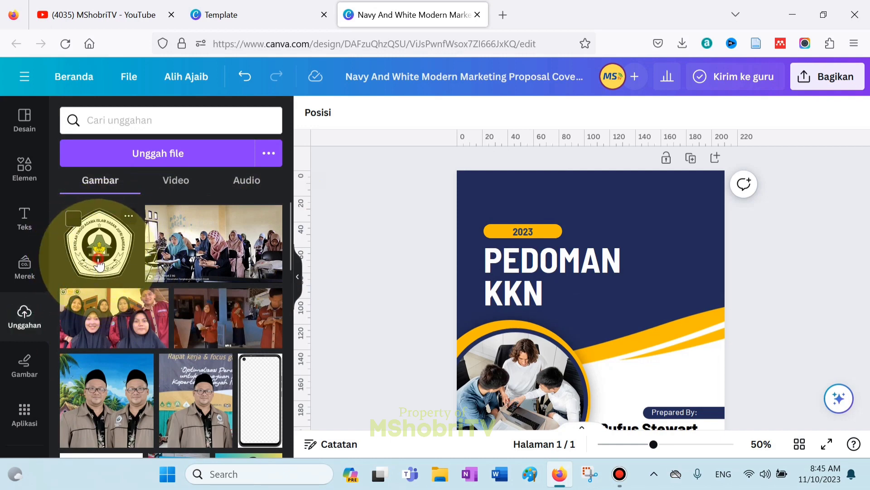
Add the uploaded logompi emblem to the cover, shrink it, and park it top-right.
left_click(99, 264)
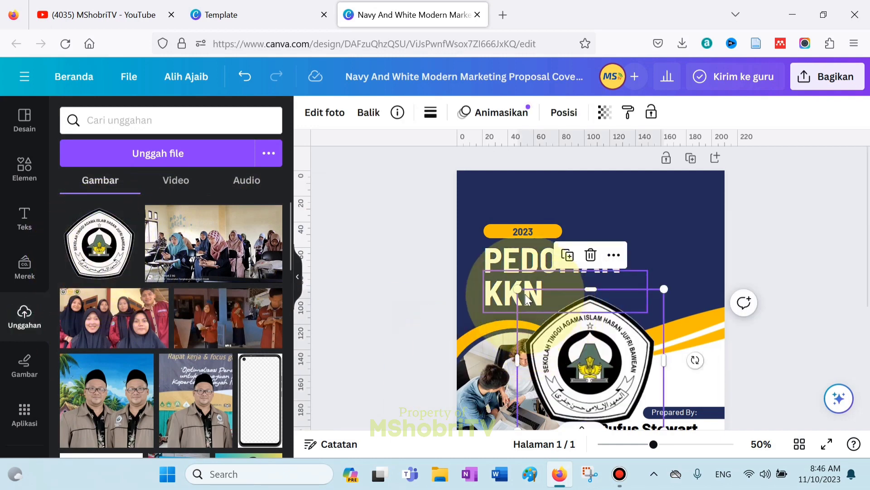
left_click_drag(518, 289, 605, 373)
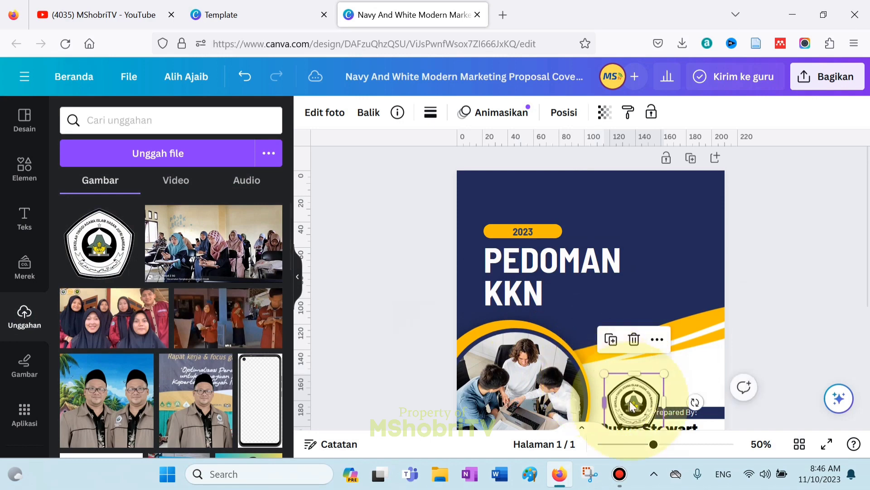
left_click_drag(633, 405, 687, 211)
mouse_move(715, 235)
left_mouse_down()
mouse_move(698, 217)
mouse_move(502, 198)
mouse_move(688, 204)
mouse_move(684, 198)
left_mouse_up()
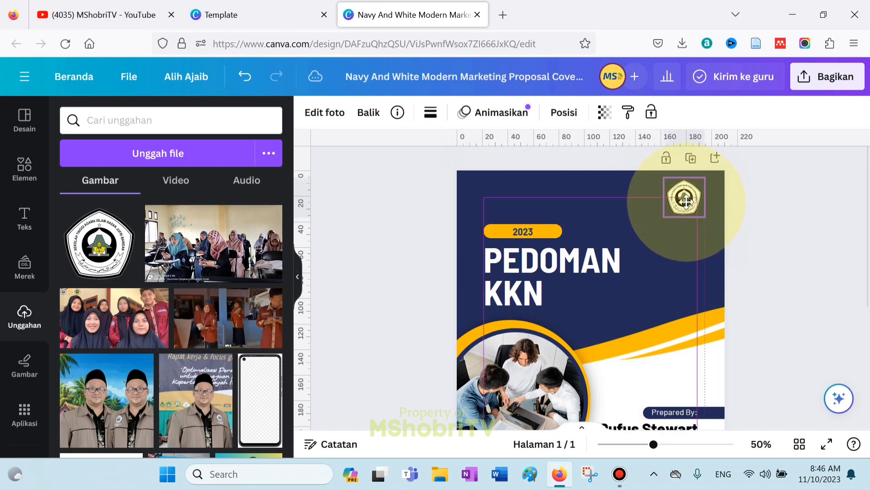
left_click(771, 261)
Append STAIHA to the KKN title line and widen its box so it fits one line.
mouse_move(866, 193)
left_mouse_down()
mouse_move(866, 254)
mouse_move(866, 220)
left_mouse_up()
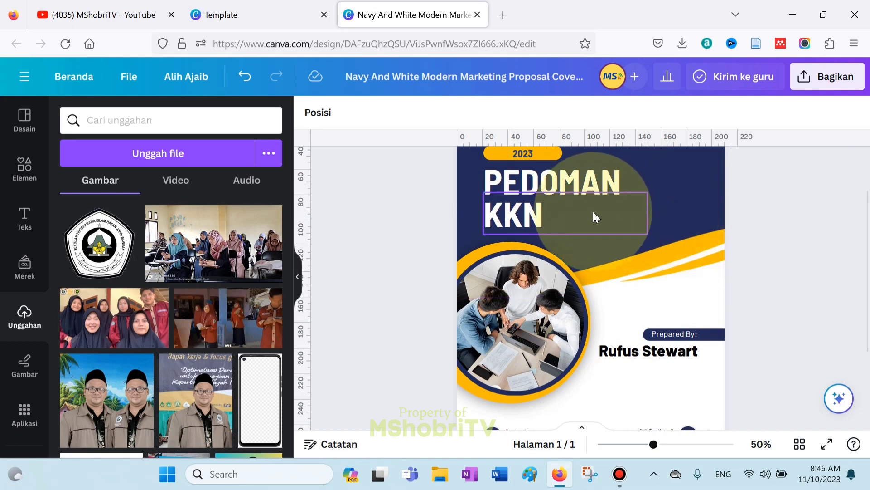
left_click(576, 211)
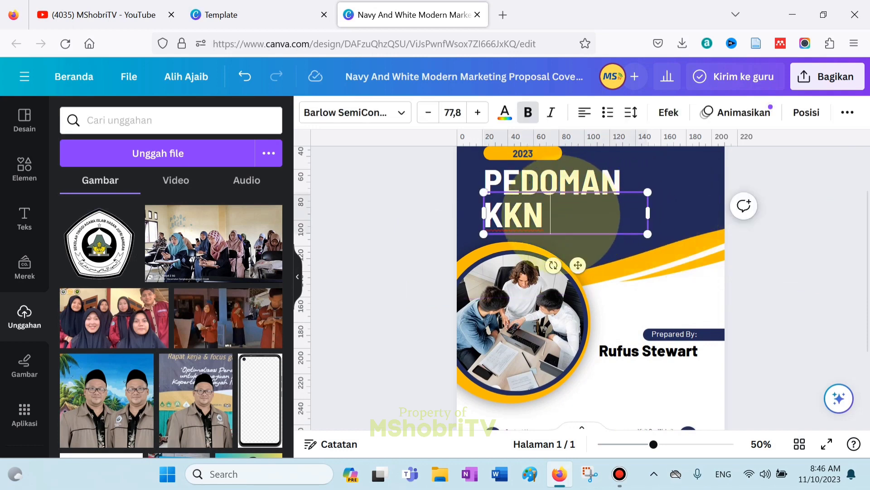
type("STAIHA")
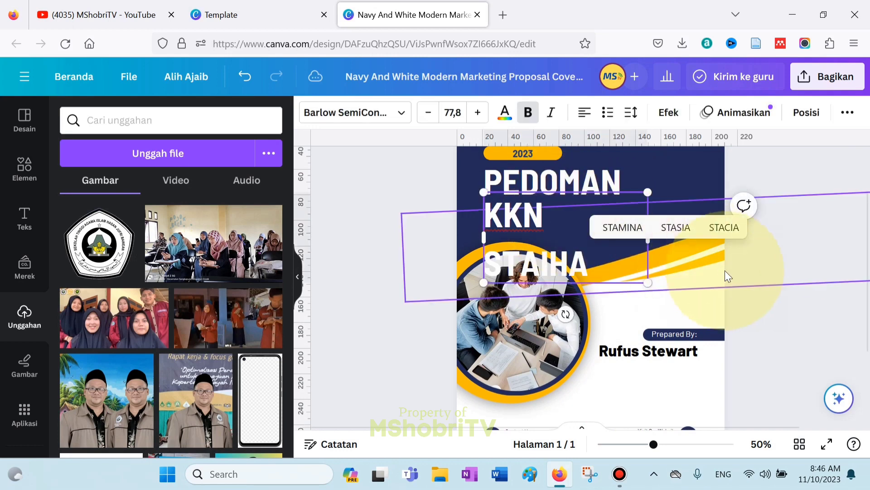
left_click(797, 290)
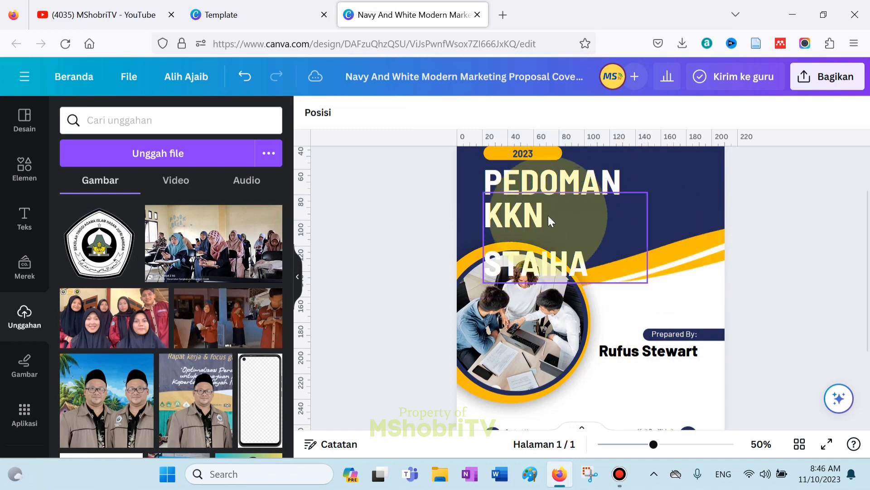
left_click(548, 215)
mouse_move(647, 241)
left_mouse_down()
mouse_move(682, 242)
mouse_move(664, 243)
left_mouse_up()
left_click(795, 298)
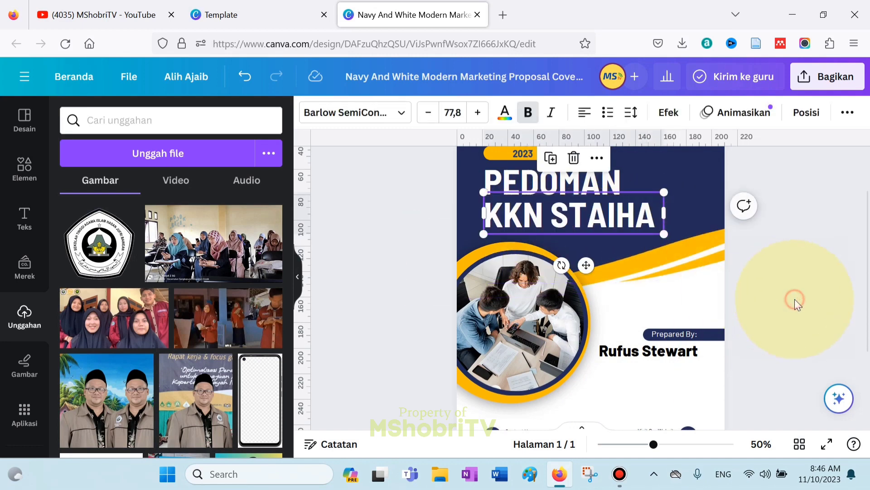
scroll(856, 195, "up", 3)
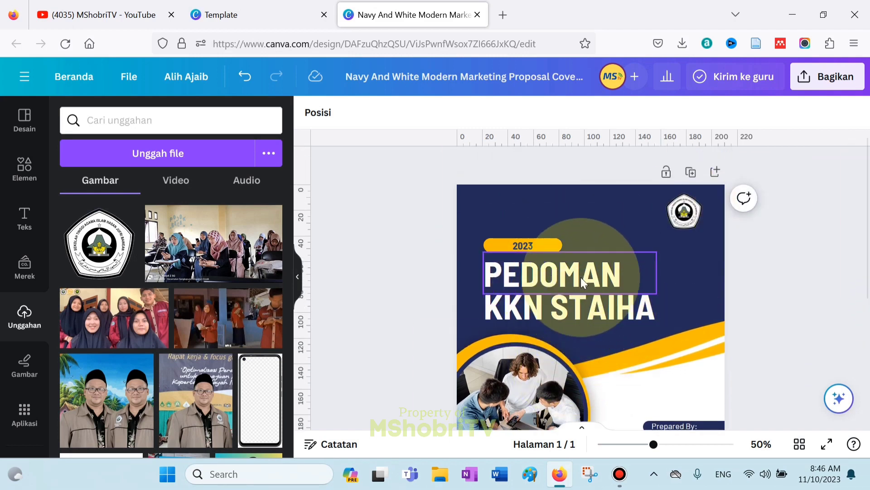
Adjust the PEDOMAN title's font and widen its box so it stays on one line.
left_click(563, 281)
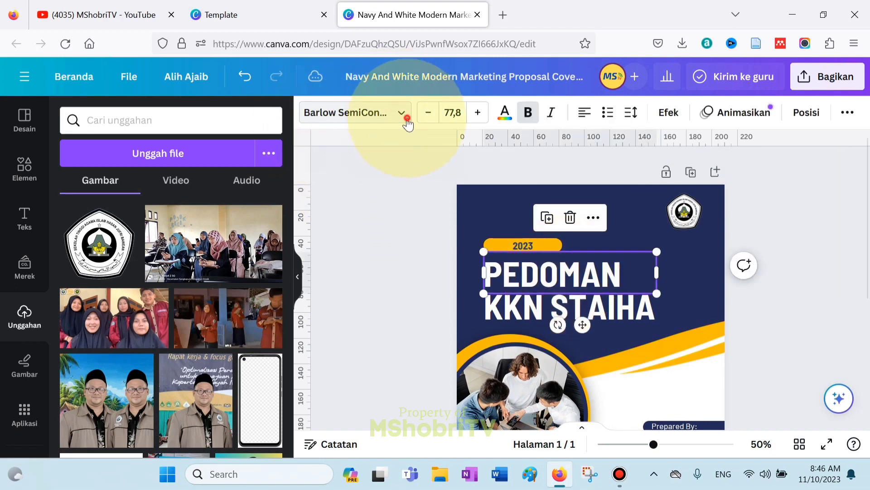
left_click(407, 119)
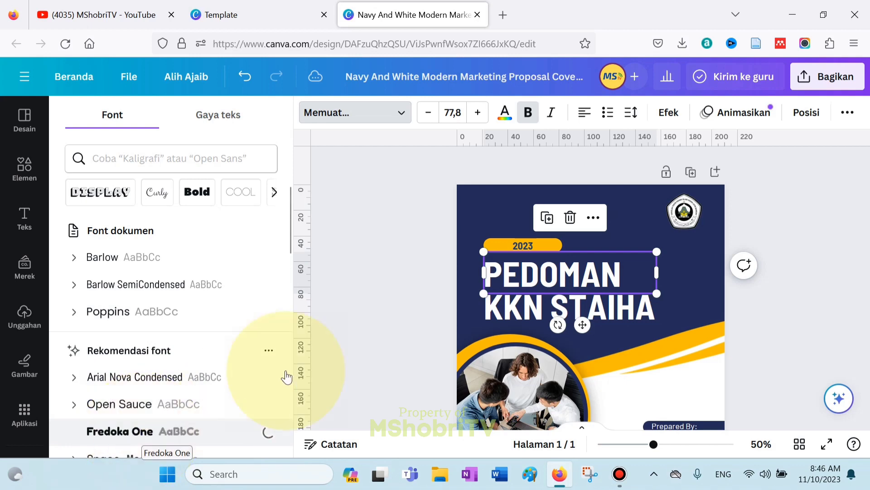
scroll(287, 254, "down", 3)
scroll(290, 267, "down", 4)
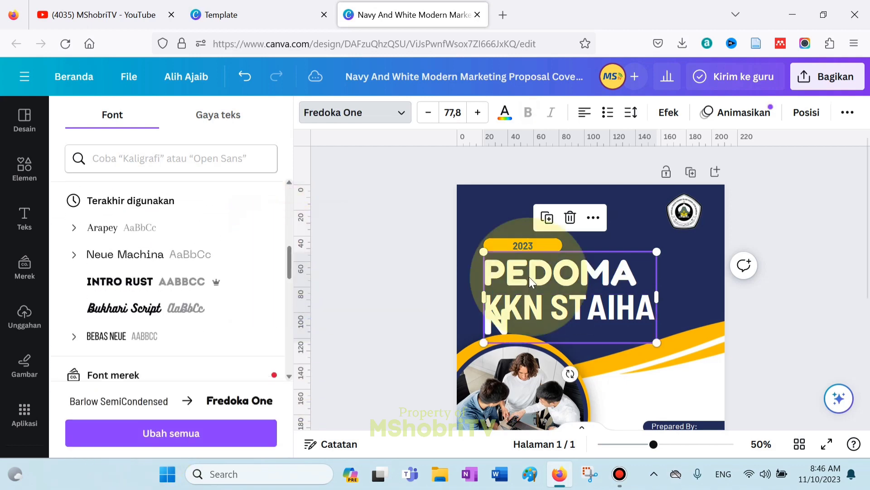
left_click_drag(658, 295, 671, 295)
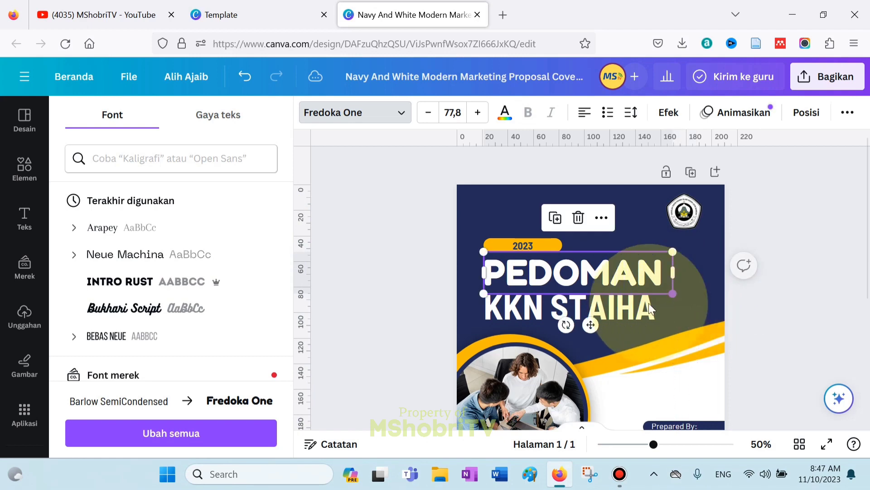
Set KKN STAIHA in Gagalin at size 82,8 and widen it to fit one line.
left_click(590, 306)
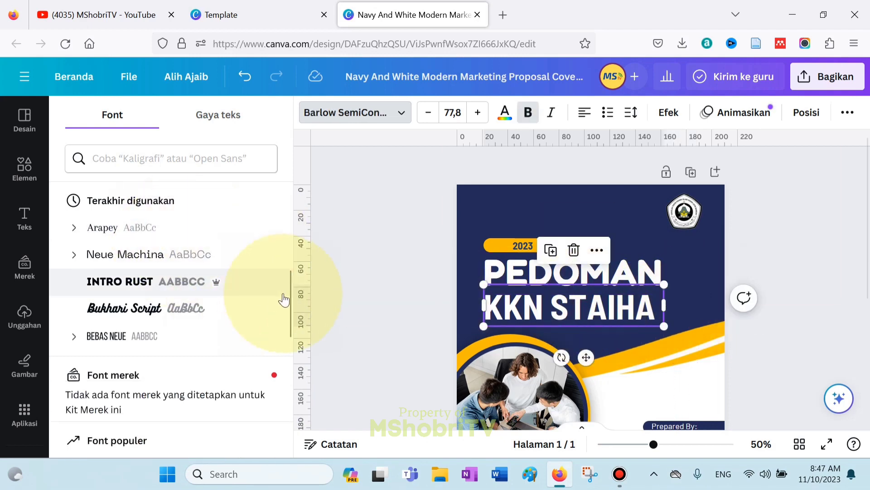
scroll(290, 311, "down", 3)
scroll(288, 358, "down", 3)
scroll(288, 399, "down", 1)
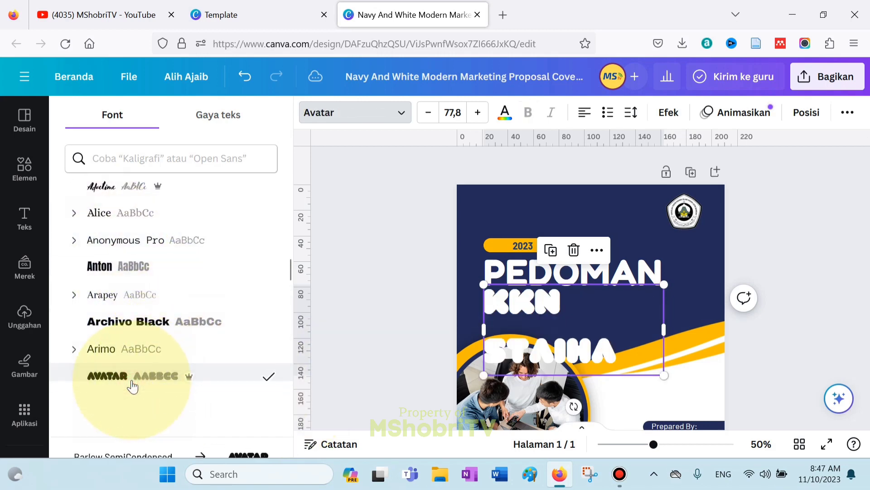
left_click_drag(289, 269, 285, 346)
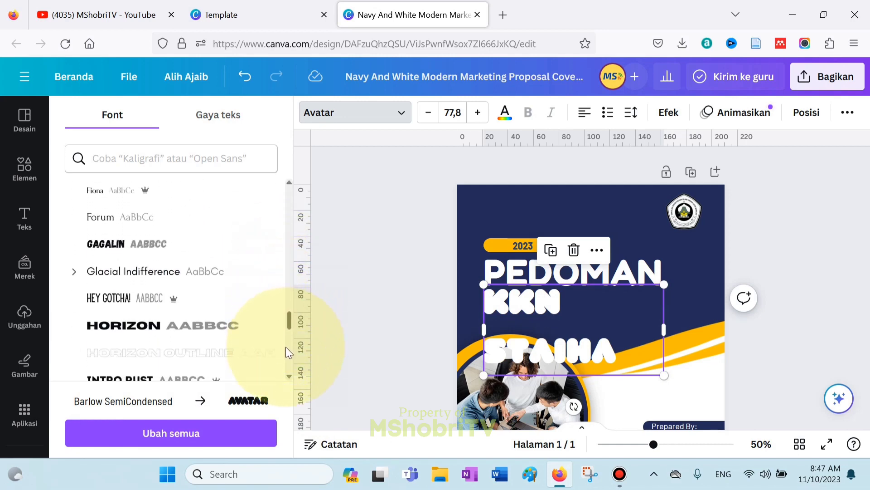
left_click(134, 248)
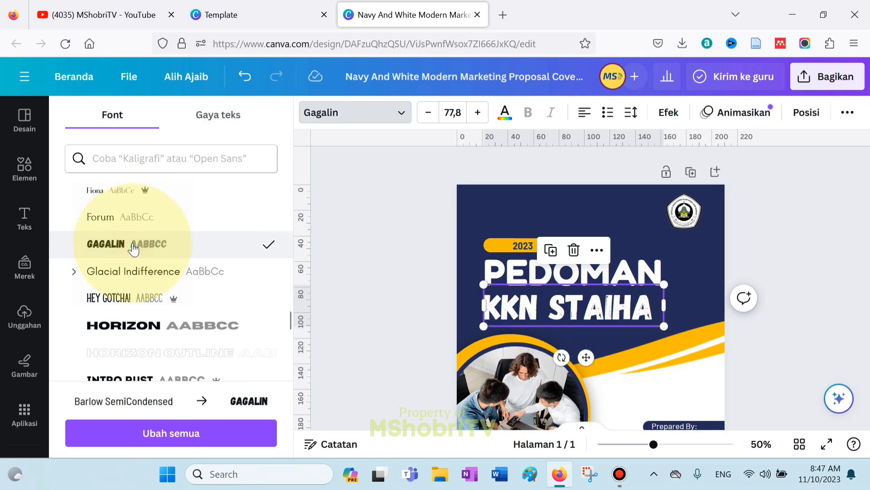
left_click(664, 327)
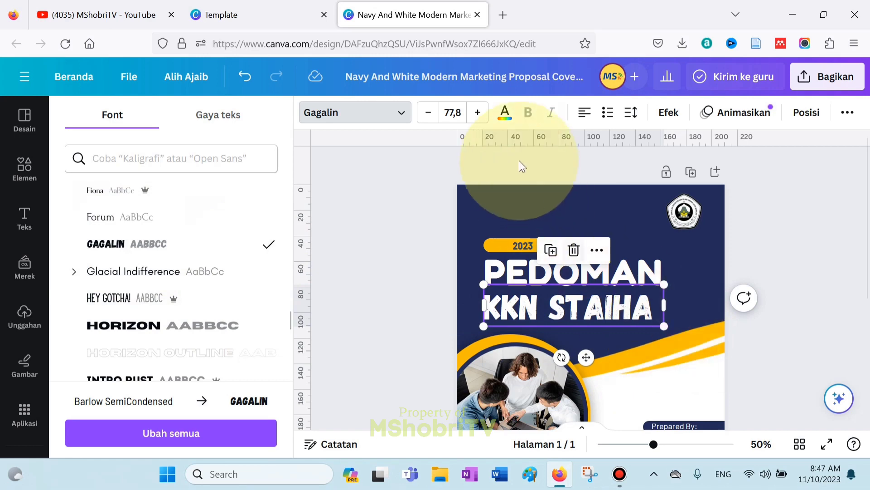
left_click(478, 115)
left_click(478, 116)
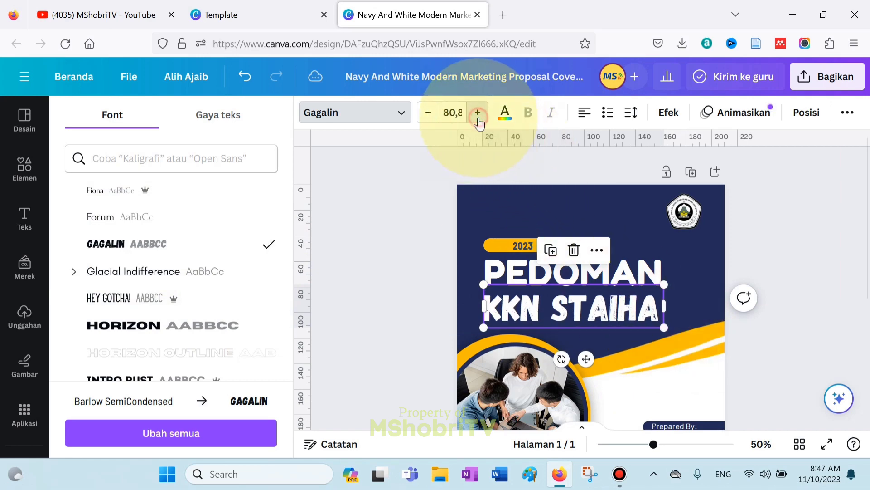
left_click(478, 116)
left_click(479, 116)
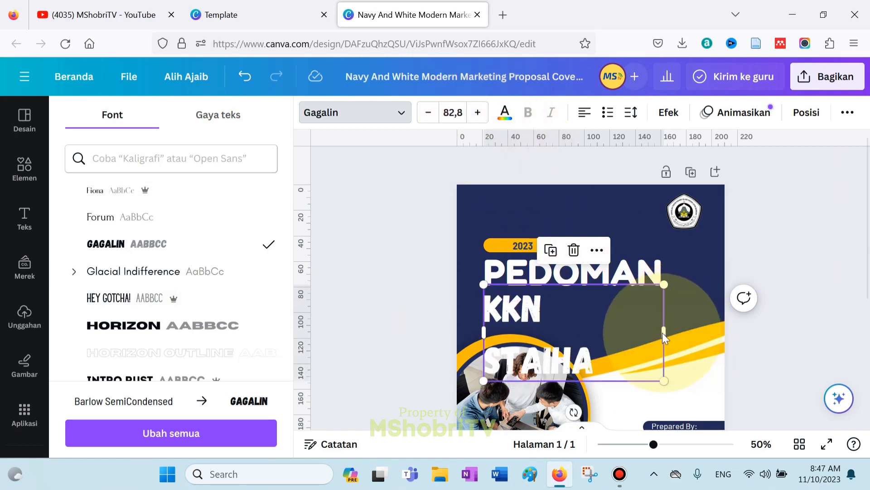
left_click_drag(664, 332, 673, 333)
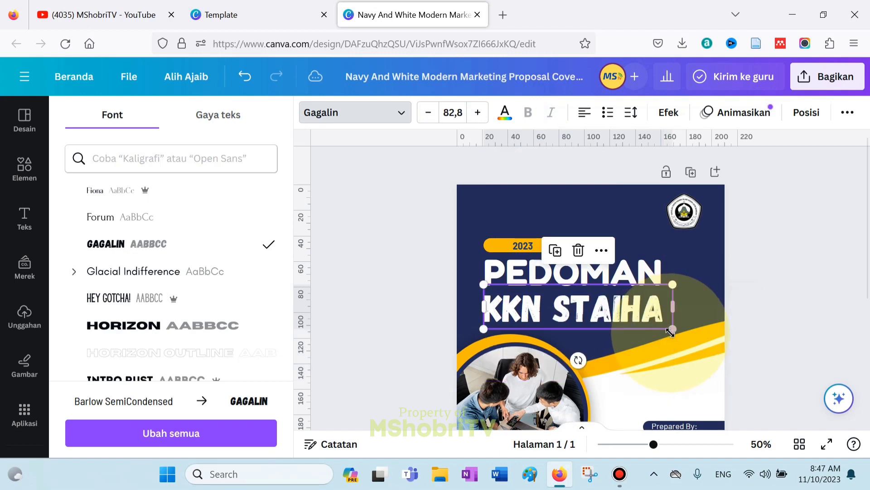
left_click(800, 335)
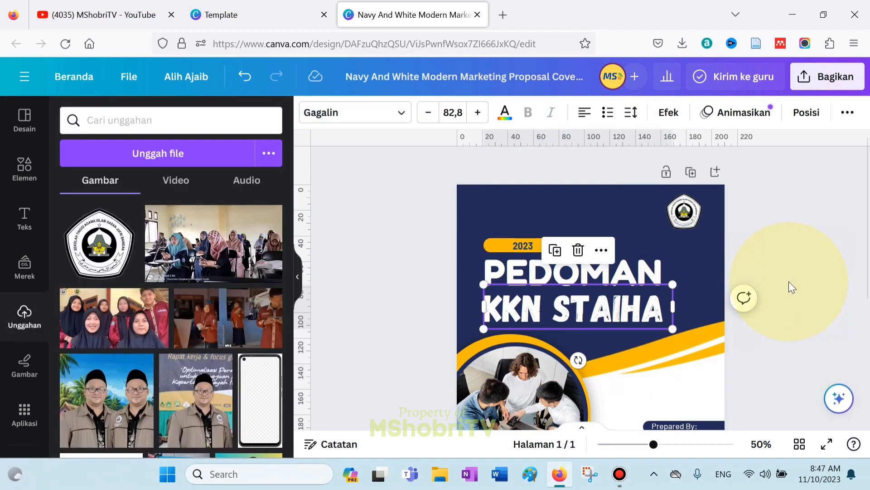
Drop the uploaded outdoor group photo into the circular frame, replacing the office stock image.
scroll(864, 199, "down", 5)
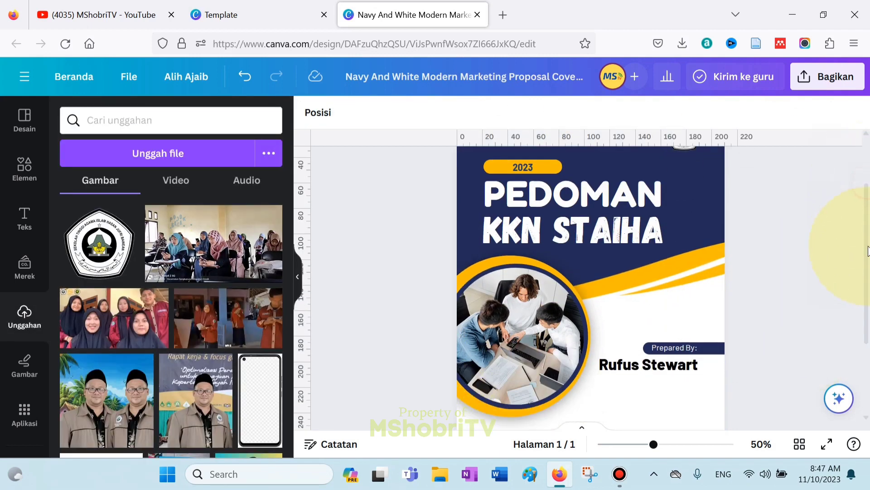
left_click(549, 280)
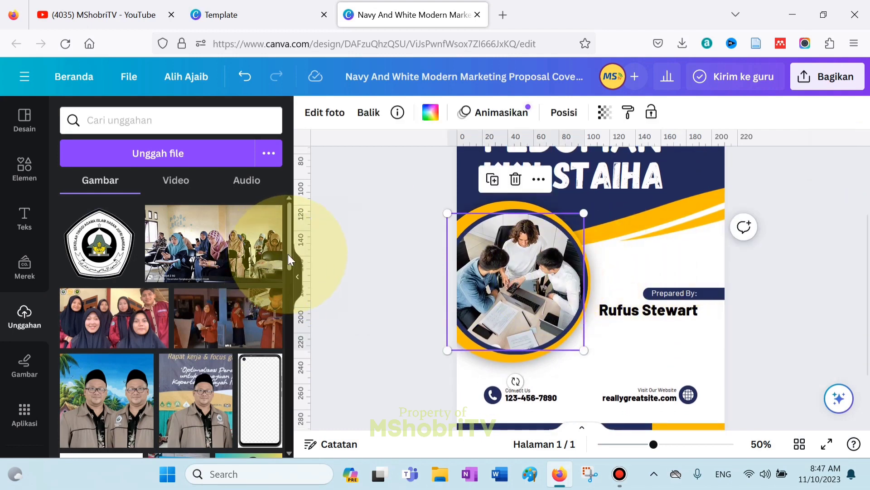
mouse_move(288, 254)
left_mouse_down()
mouse_move(293, 374)
mouse_move(291, 339)
left_mouse_up()
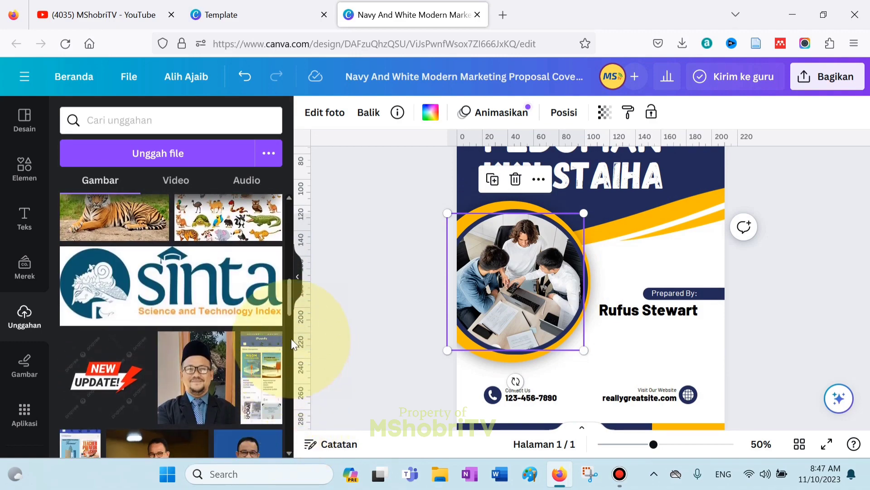
left_click_drag(290, 295, 292, 400)
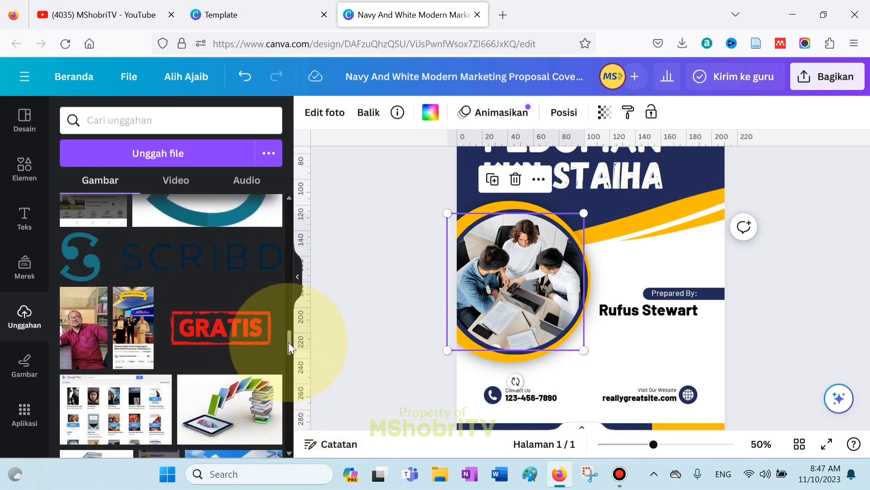
left_click_drag(289, 342, 288, 396)
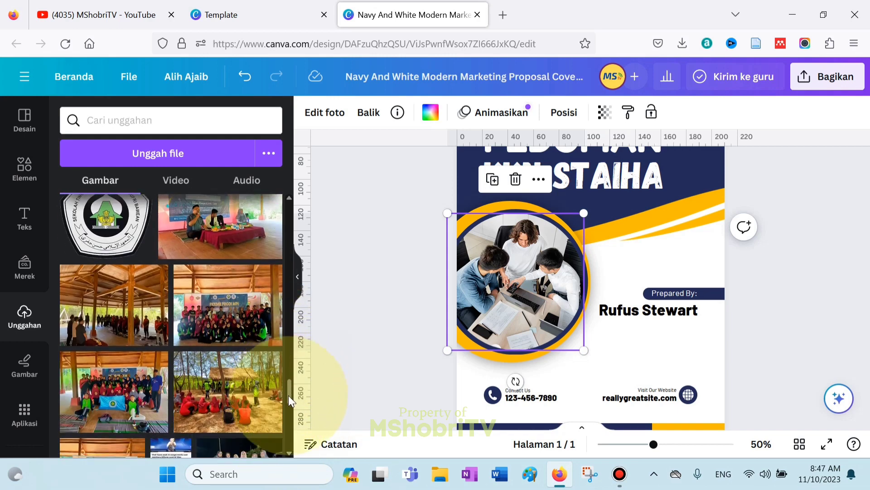
scroll(288, 395, "down", 1)
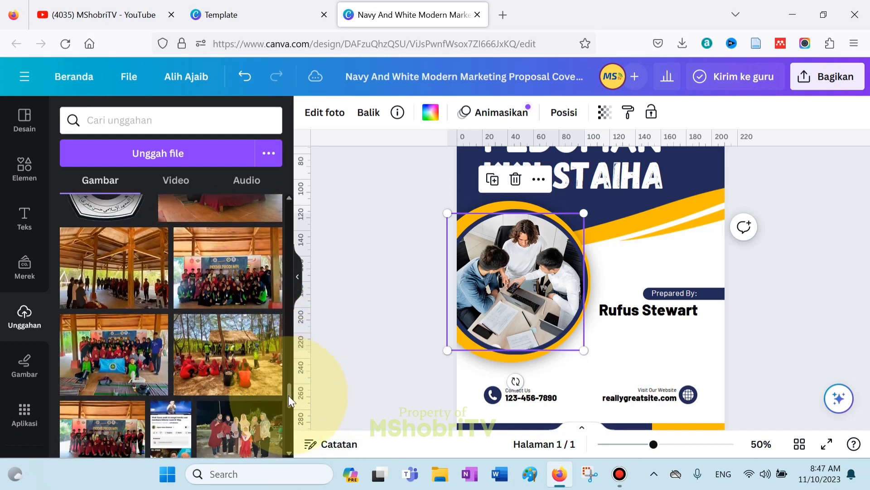
mouse_move(227, 355)
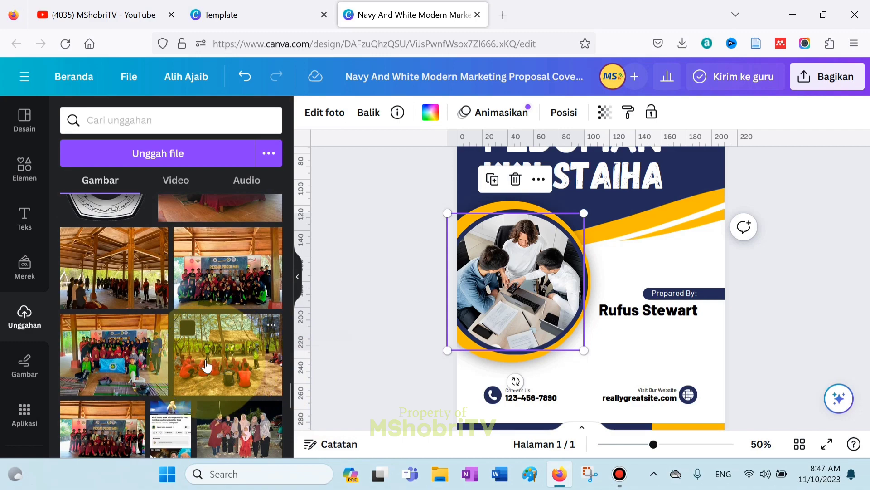
left_click_drag(206, 366, 455, 283)
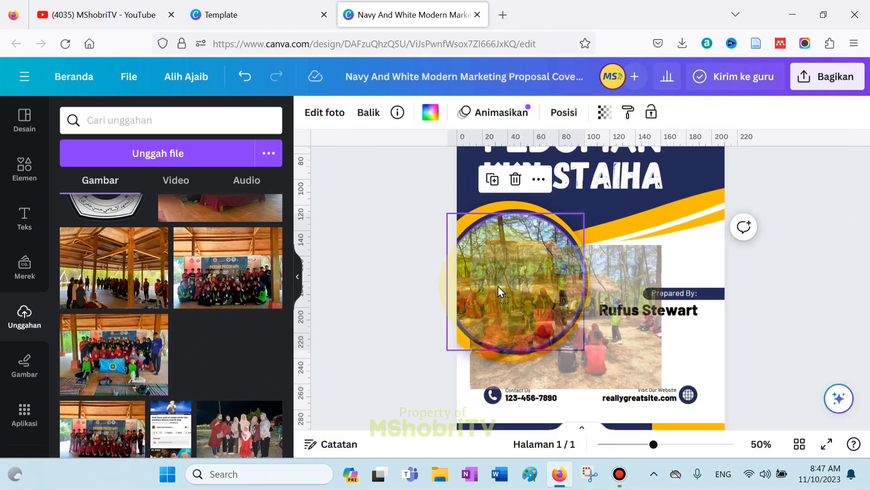
left_click_drag(455, 282, 495, 278)
left_click(752, 317)
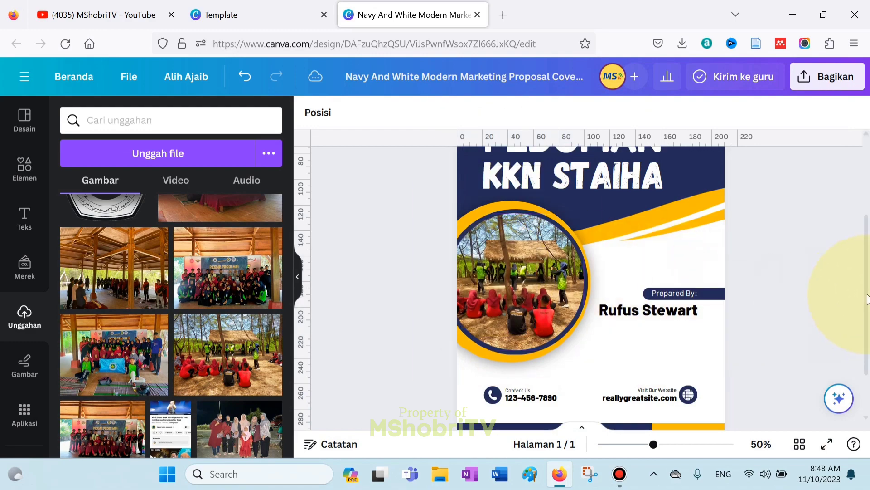
left_click_drag(866, 294, 866, 317)
Change the Prepared By label to 'Disusun oleh' and the name below to 'TIM KKN STAIHA'.
left_click(666, 262)
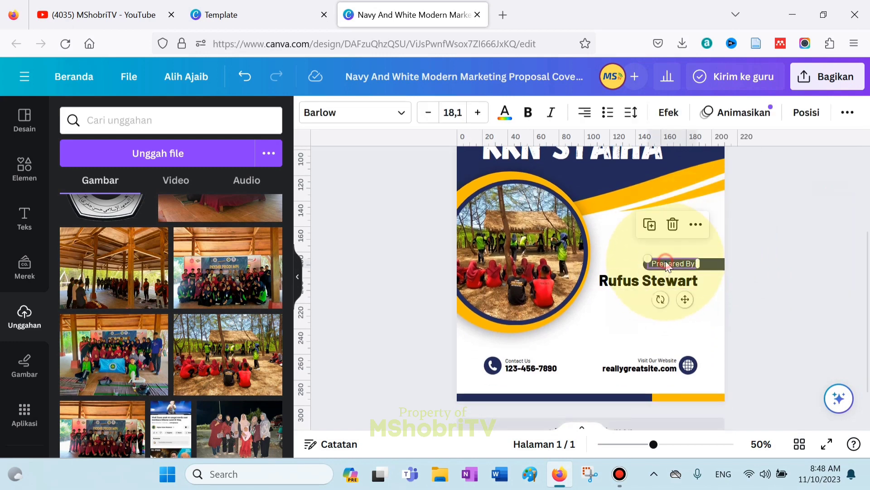
left_click(683, 264)
triple_click(683, 265)
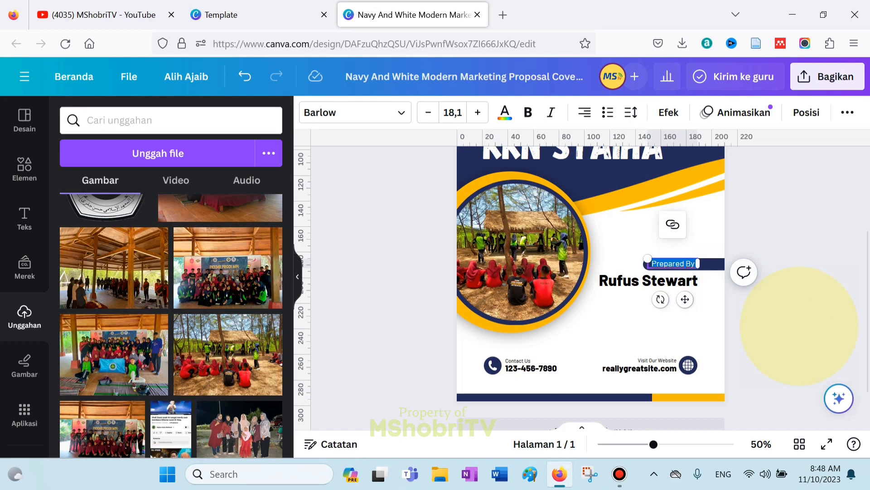
type("Disusu")
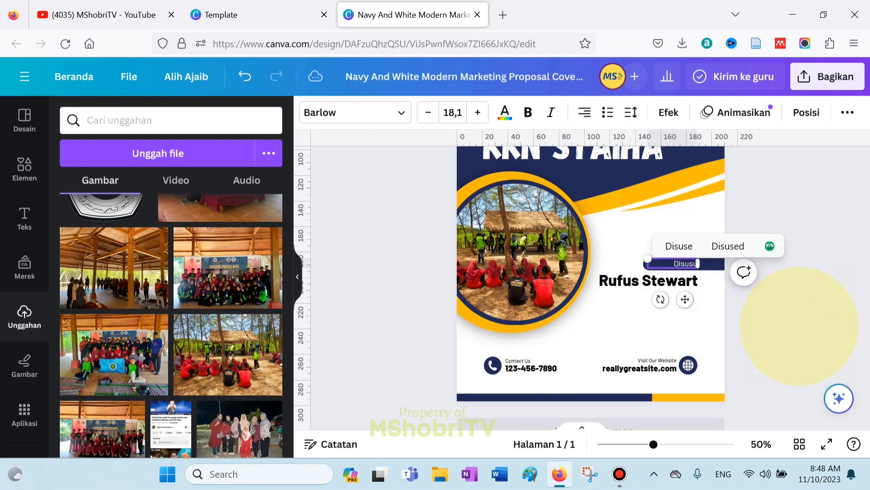
type("n oleh")
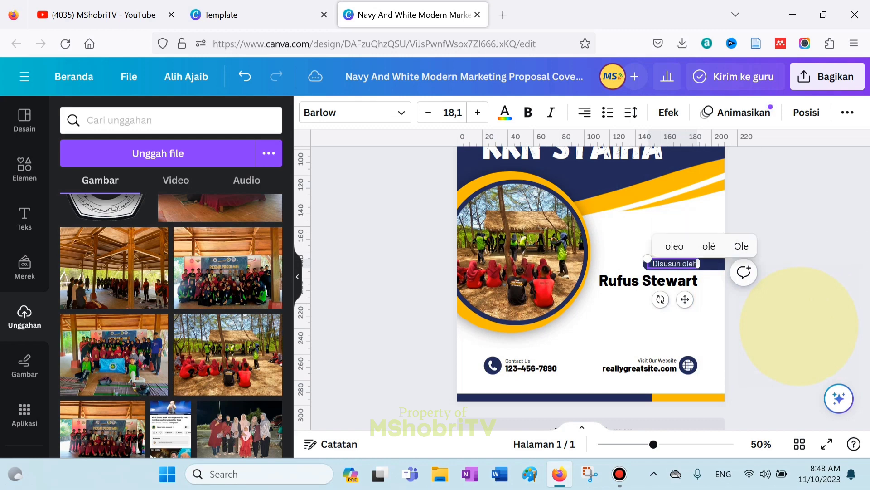
double_click(642, 282)
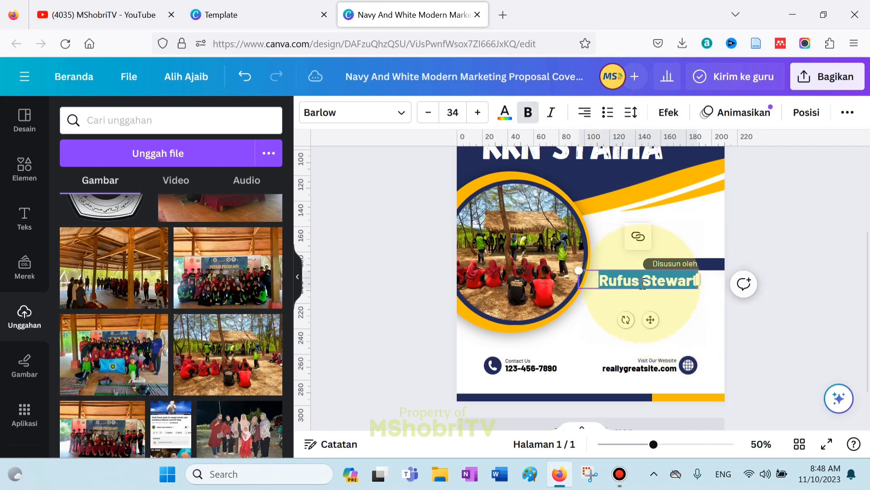
type("TIM")
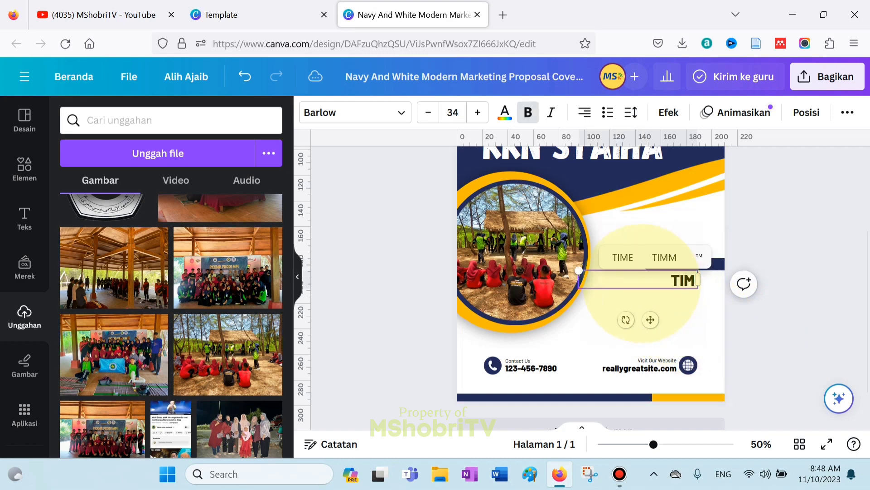
type(" KKN ST")
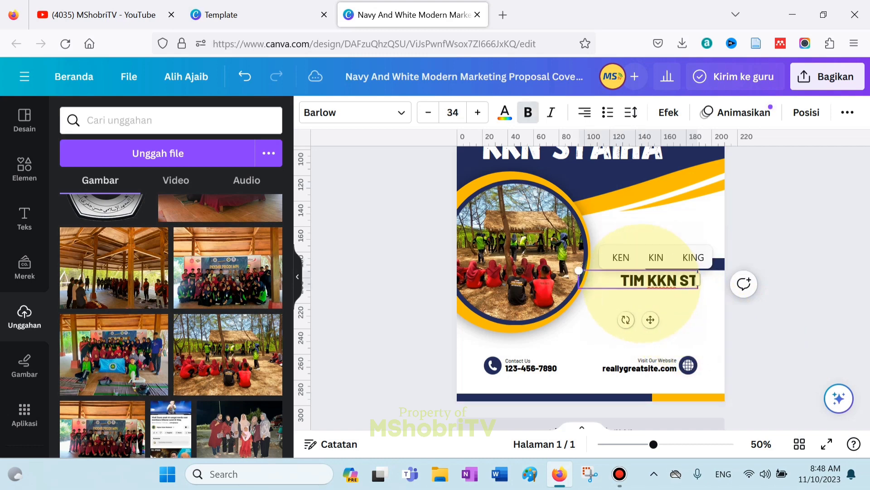
type("AIHA")
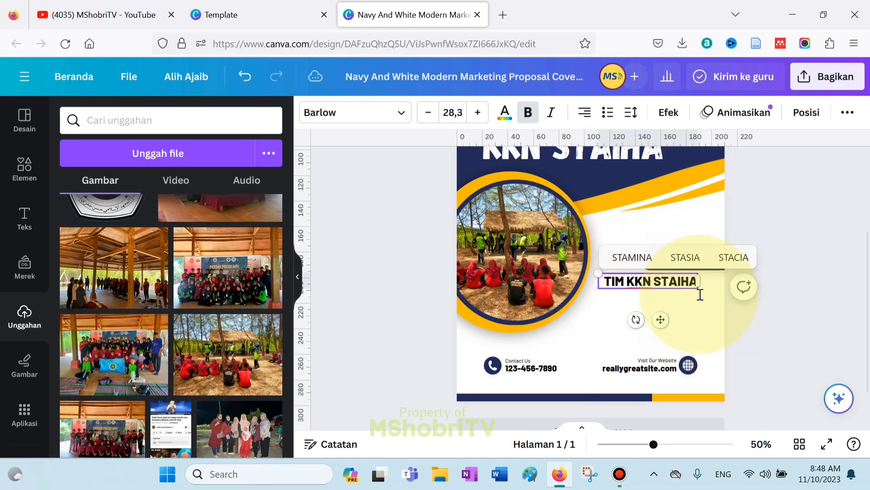
left_click(782, 336)
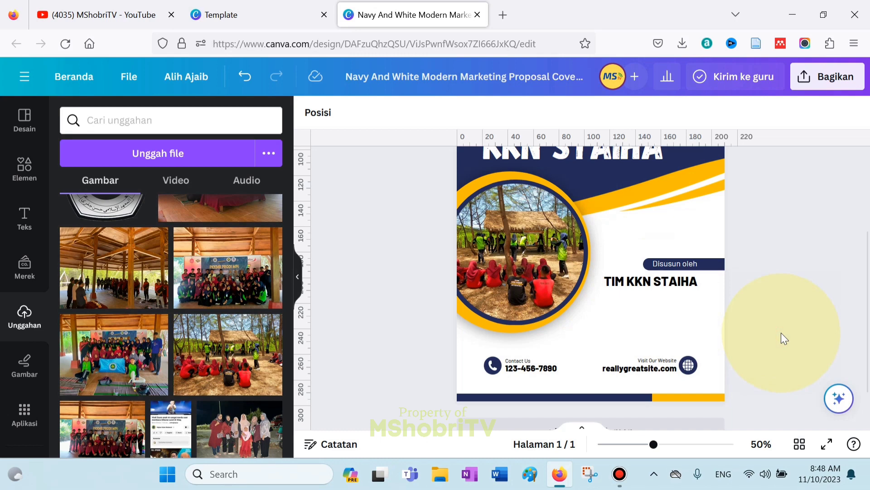
Edit the phone number and change the website address to staiha.ac.id.
left_click(535, 365)
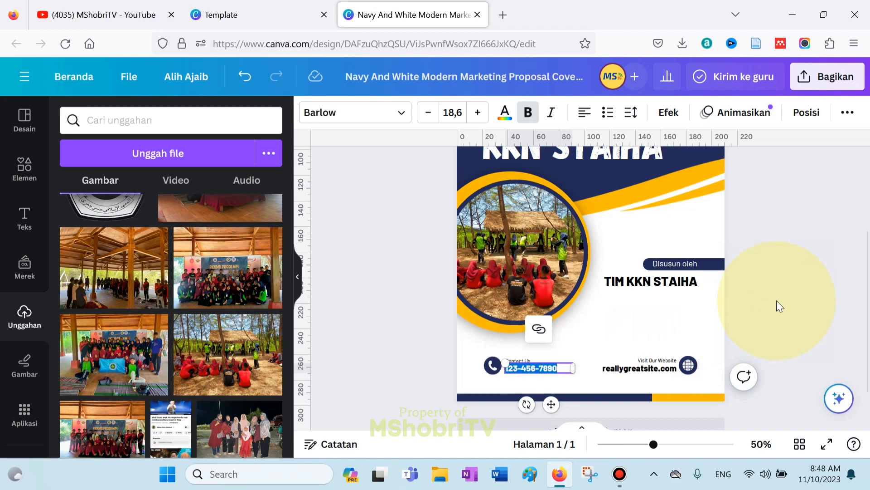
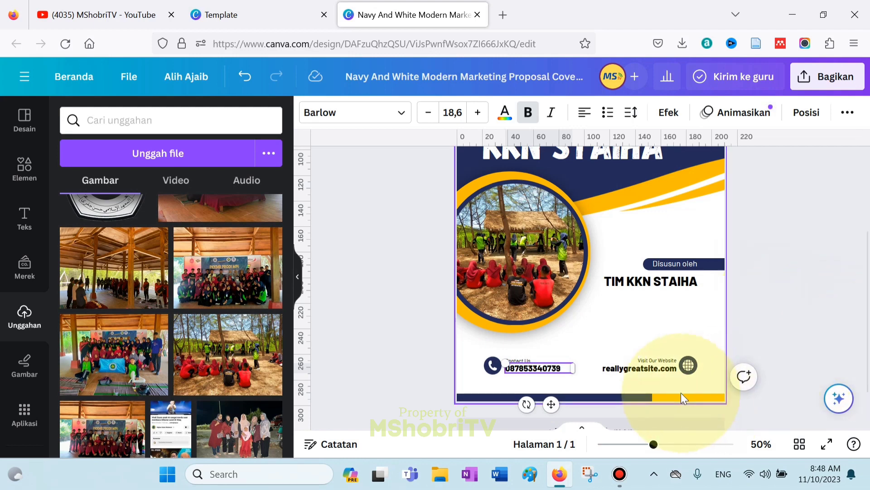
left_click(647, 372)
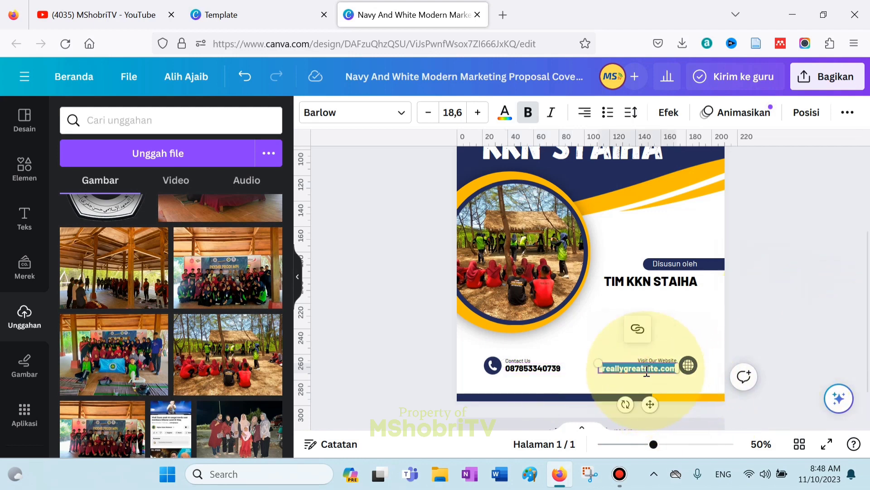
key("BackSpace")
type("sta")
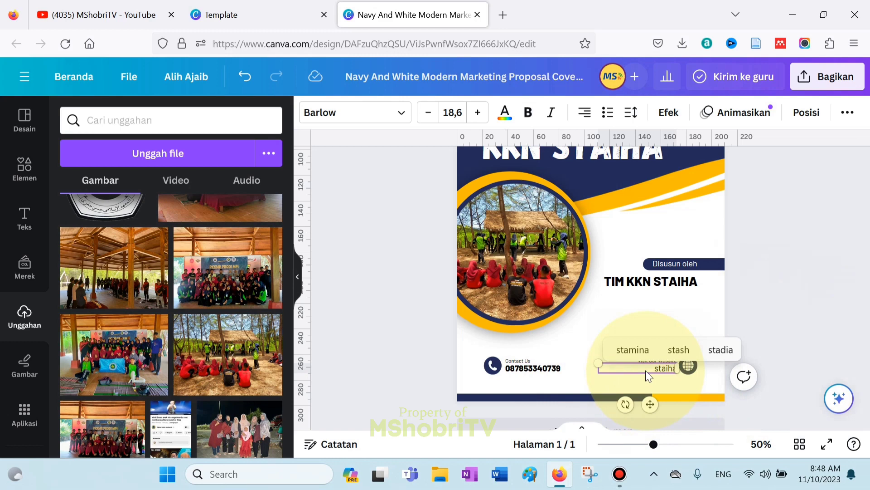
type("iha")
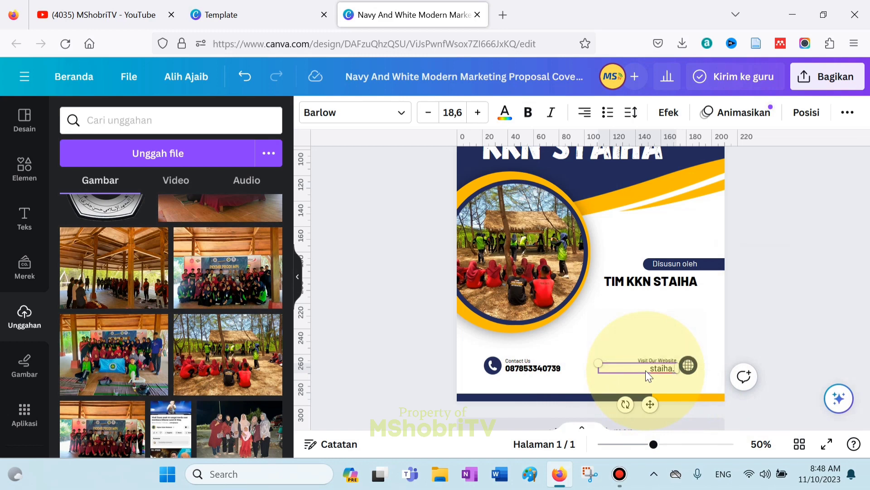
type(".ac")
type(".id")
Make the staiha.ac.id text bold and enlarge it to font size 21,6.
key("ctrl+a")
left_click(534, 122)
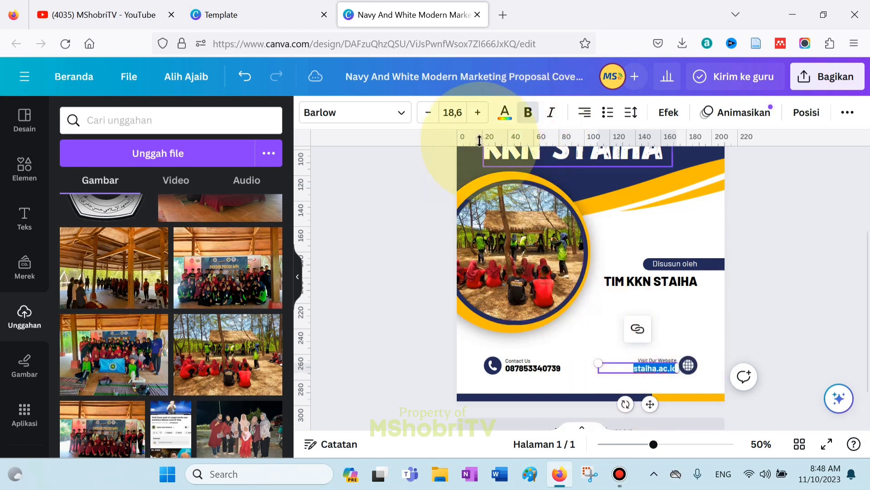
double_click(477, 113)
left_click(478, 113)
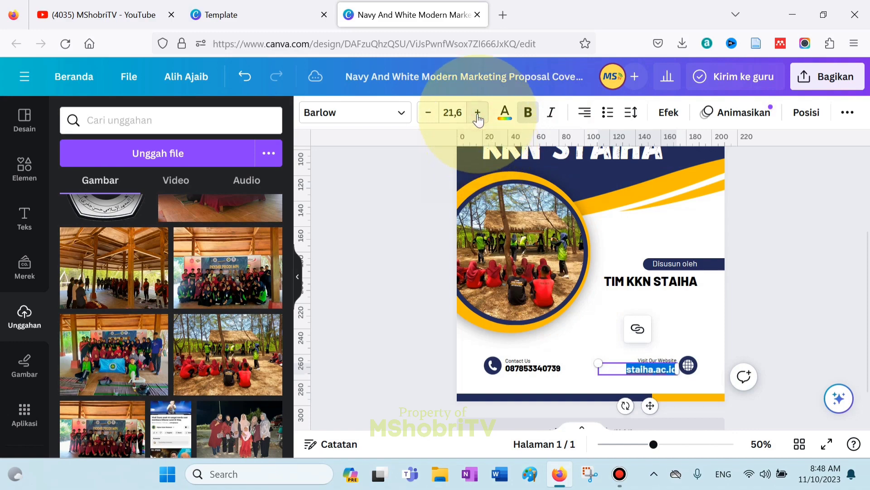
left_click(779, 306)
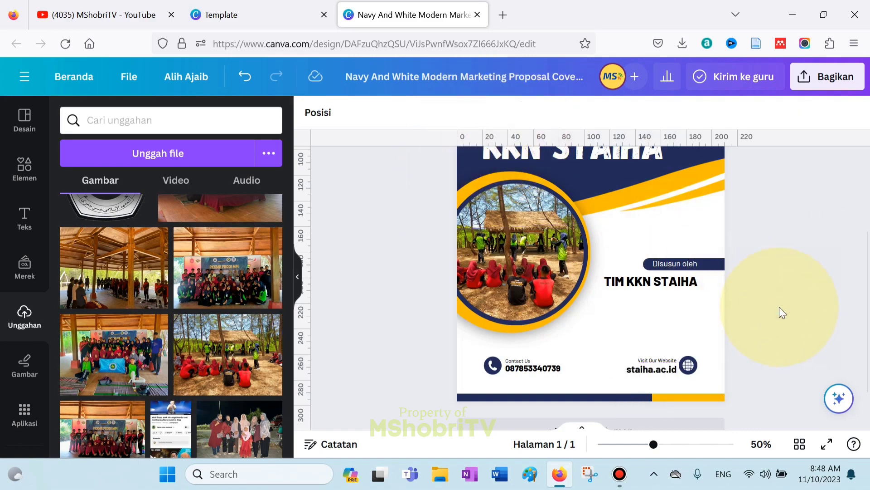
Move the college logo to the cover's top-left corner.
mouse_move(867, 320)
left_mouse_down()
mouse_move(866, 188)
mouse_move(867, 393)
mouse_move(864, 212)
left_mouse_up()
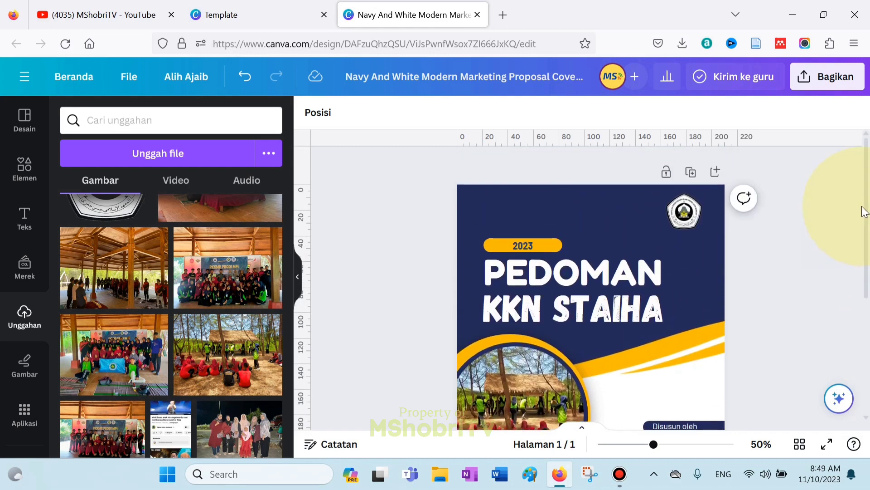
left_click_drag(689, 219, 505, 215)
left_click(791, 279)
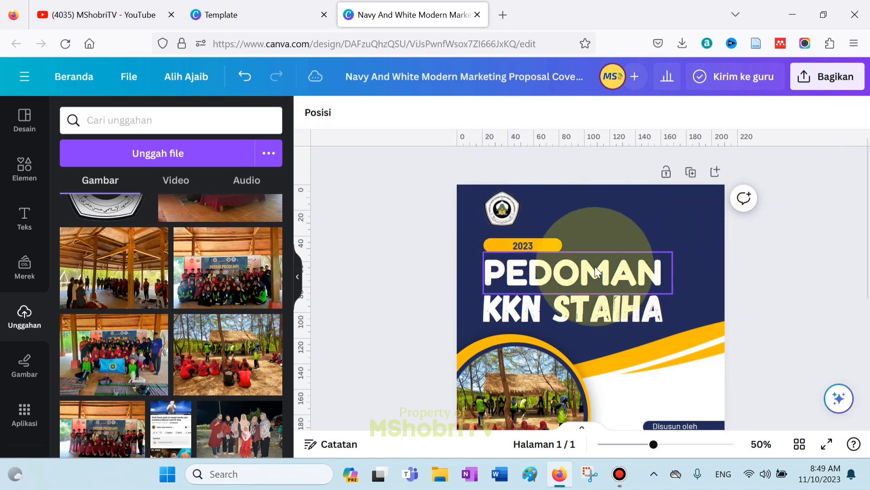
Move the 2023 text and its yellow bar to the top-right, then nudge the logo into place.
left_click(539, 246)
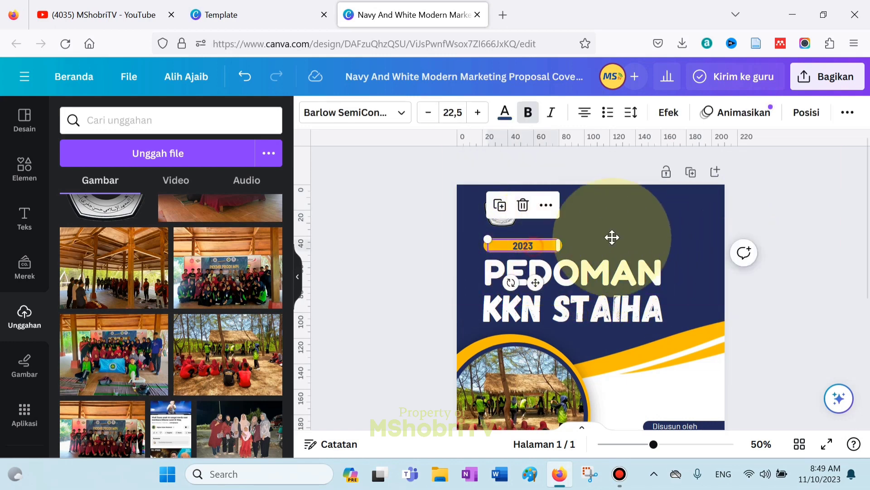
left_click_drag(612, 237, 671, 222)
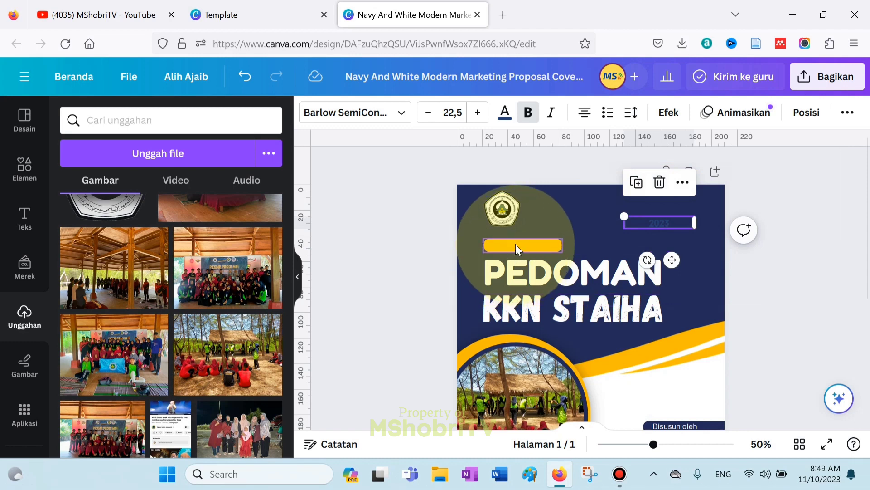
left_click_drag(516, 243, 661, 223)
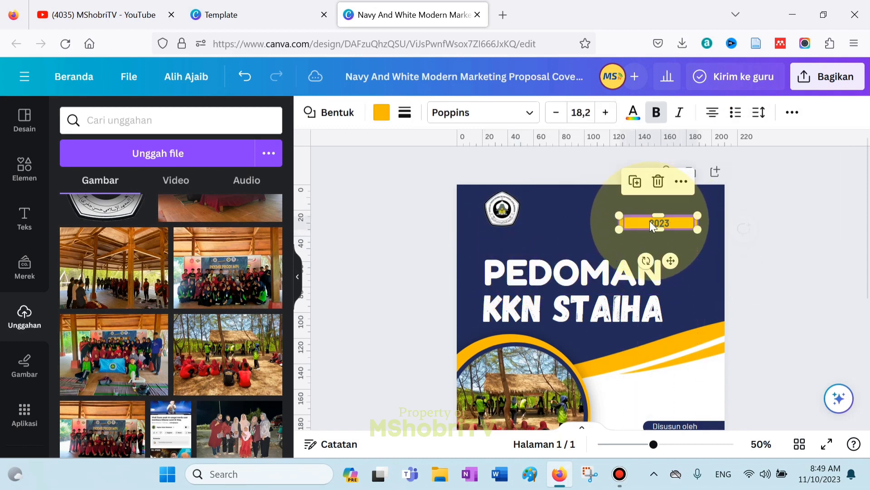
left_click(802, 298)
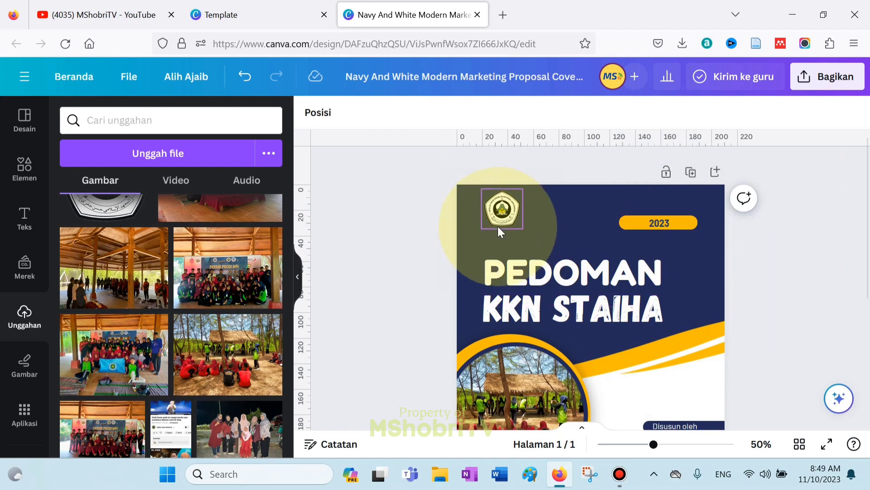
mouse_move(499, 209)
left_mouse_down()
mouse_move(504, 221)
mouse_move(504, 212)
left_mouse_up()
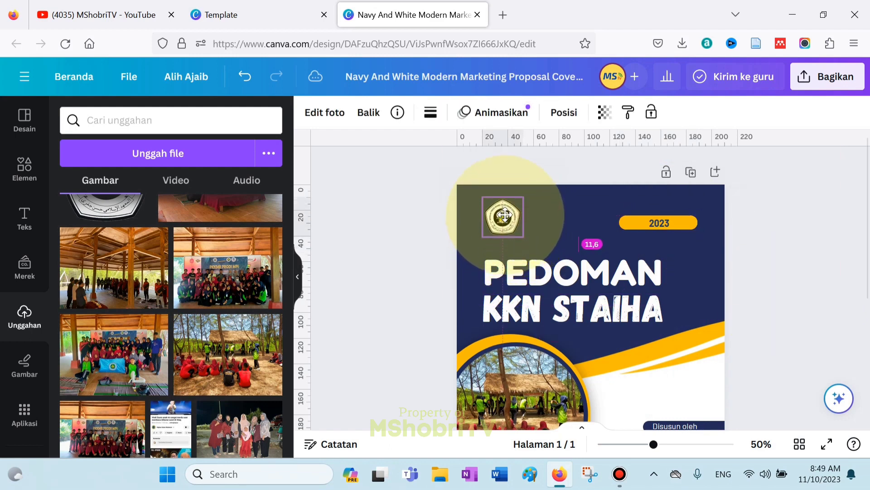
left_click(781, 279)
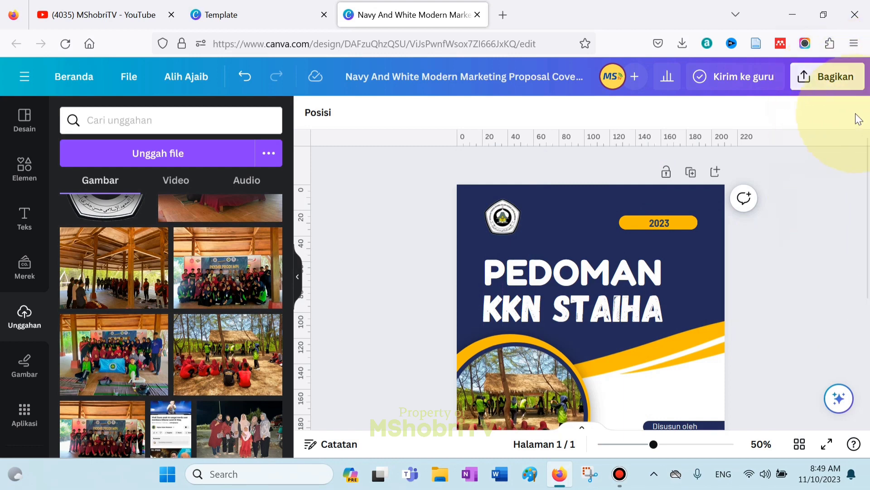
Download the cover as a PNG at 1.414 × 2.000 pixels from Bagikan > Unduh.
left_click(834, 84)
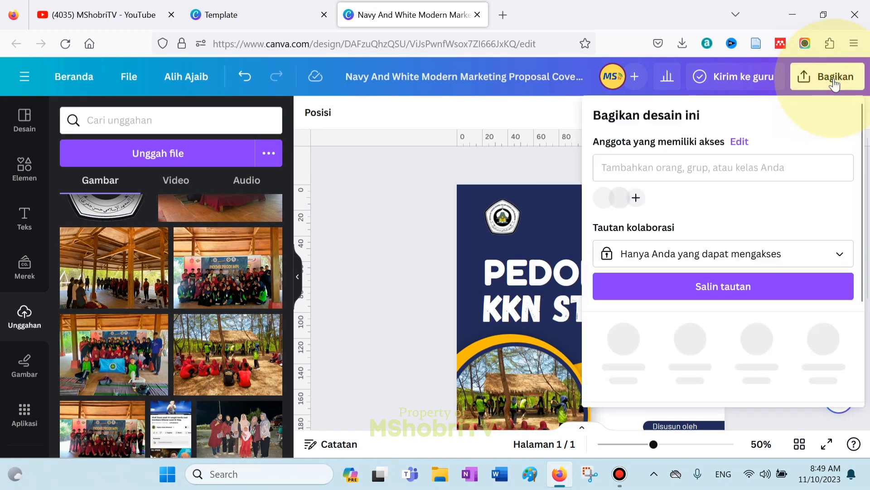
left_click_drag(862, 145, 866, 263)
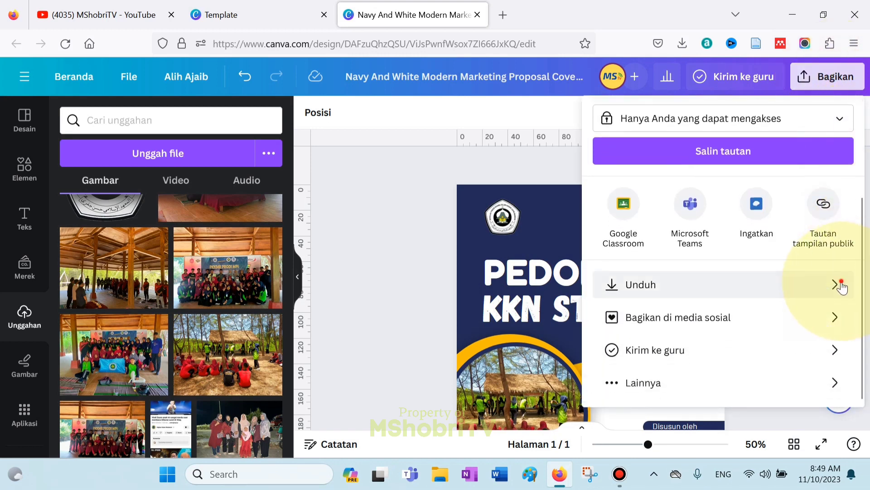
left_click(840, 283)
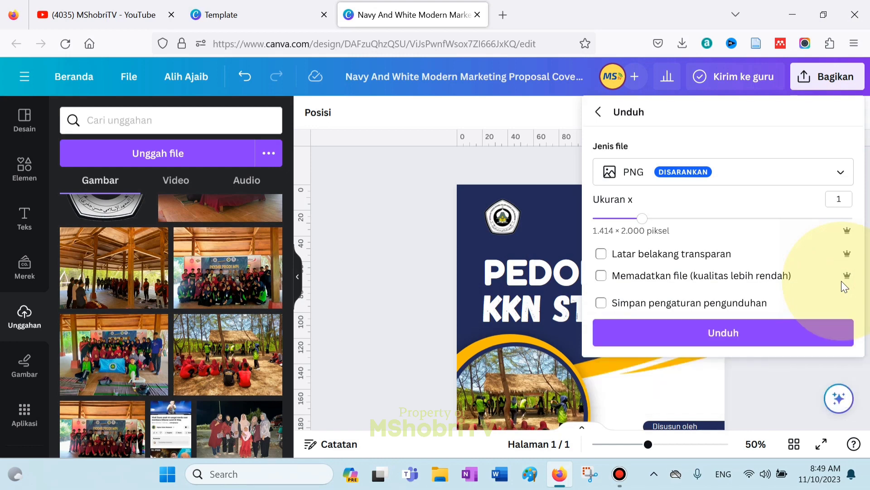
mouse_move(658, 222)
left_mouse_down()
mouse_move(796, 223)
mouse_move(631, 234)
mouse_move(600, 227)
left_mouse_up()
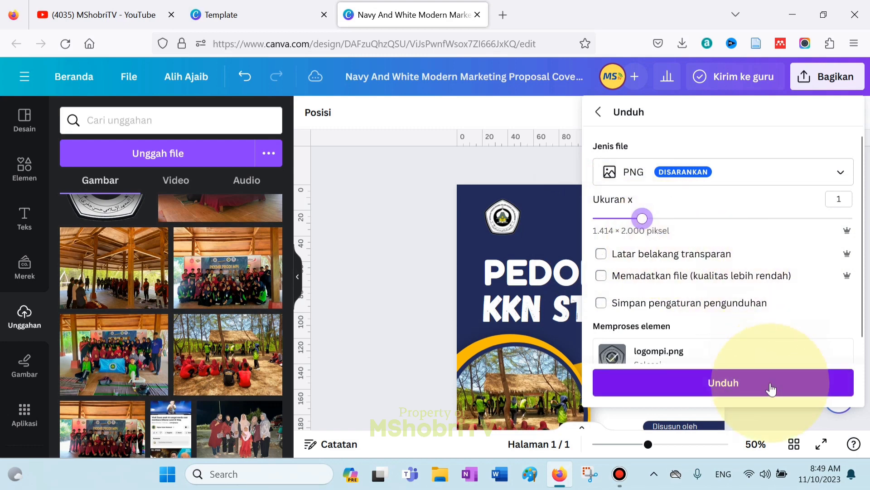
left_click(843, 174)
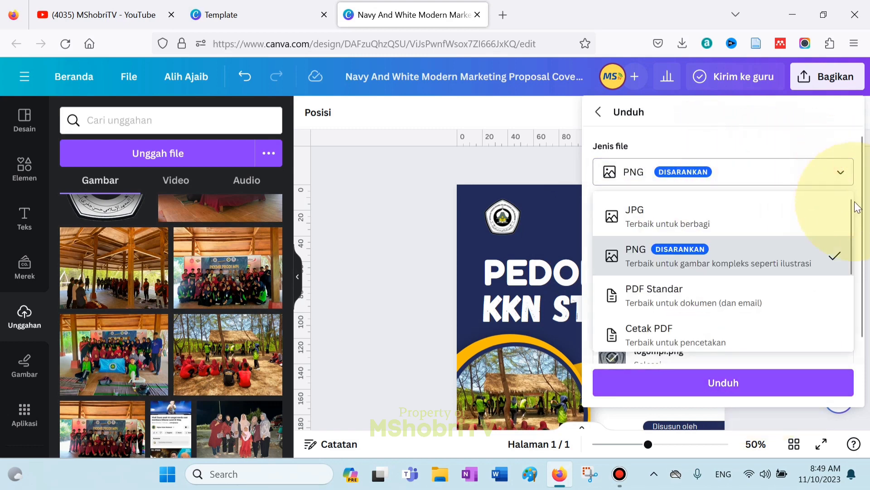
mouse_move(849, 220)
left_mouse_down()
mouse_move(850, 279)
mouse_move(850, 195)
left_mouse_up()
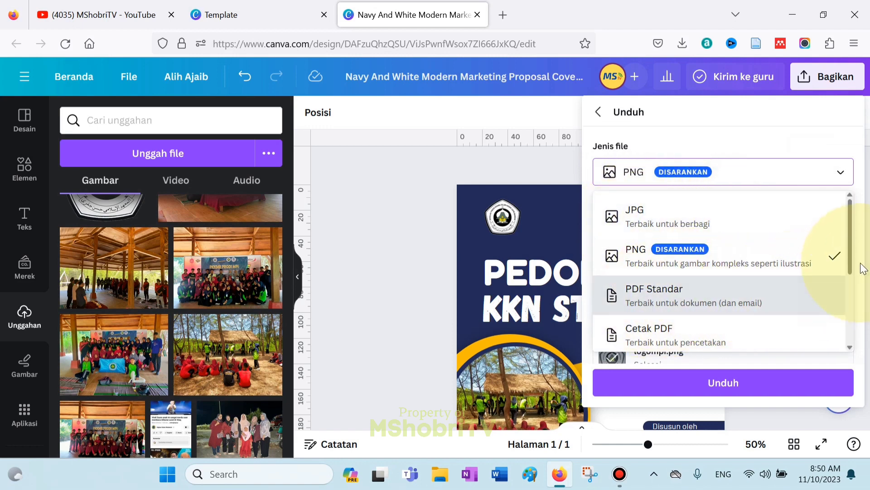
left_click_drag(848, 252, 852, 332)
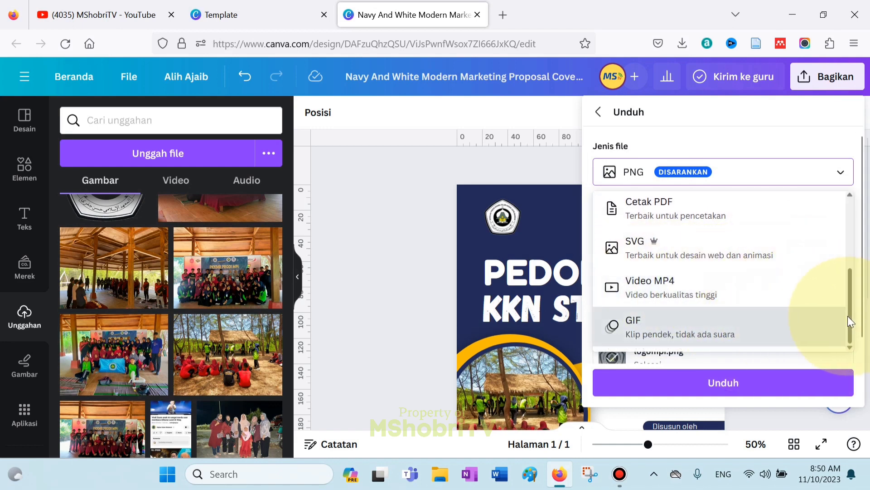
left_click_drag(850, 322, 847, 222)
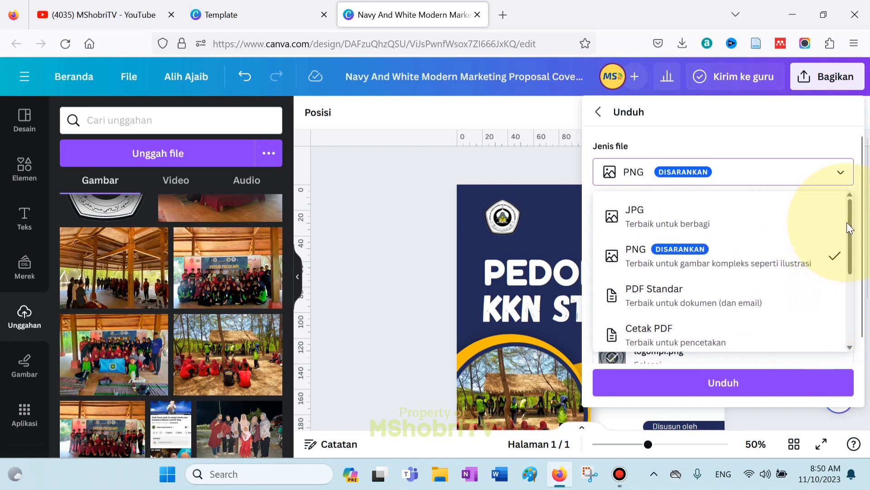
left_click(681, 260)
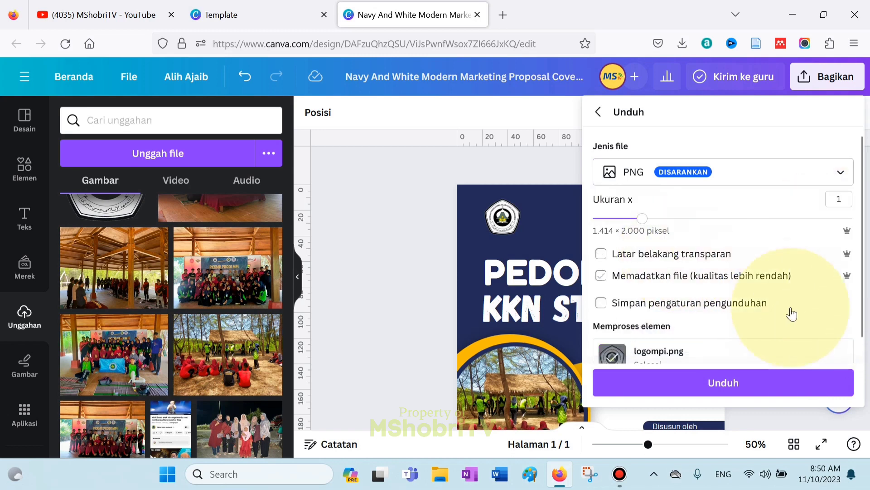
left_click(751, 385)
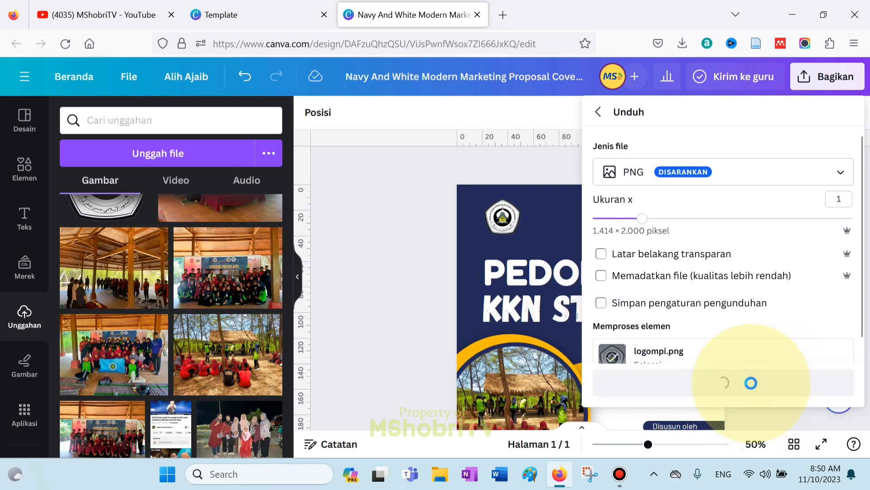
Rename the design to 'Cover' and open the downloaded 1.2 MB PNG.
left_click(511, 81)
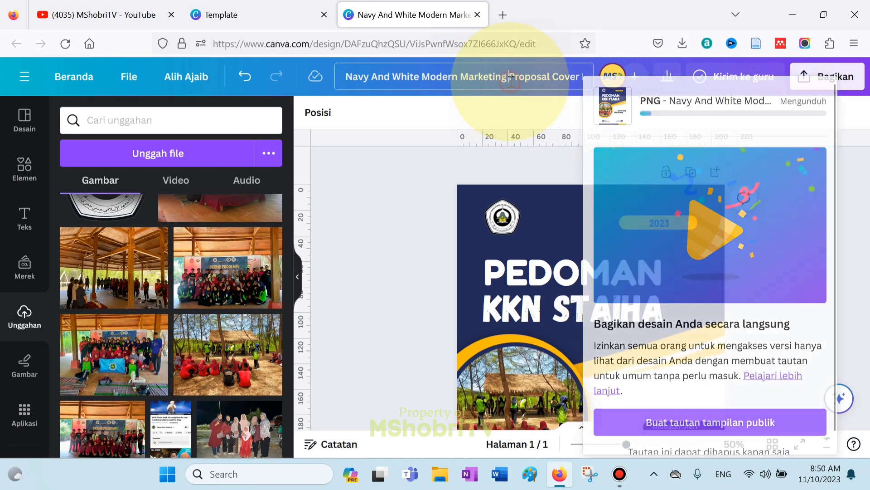
type("Co")
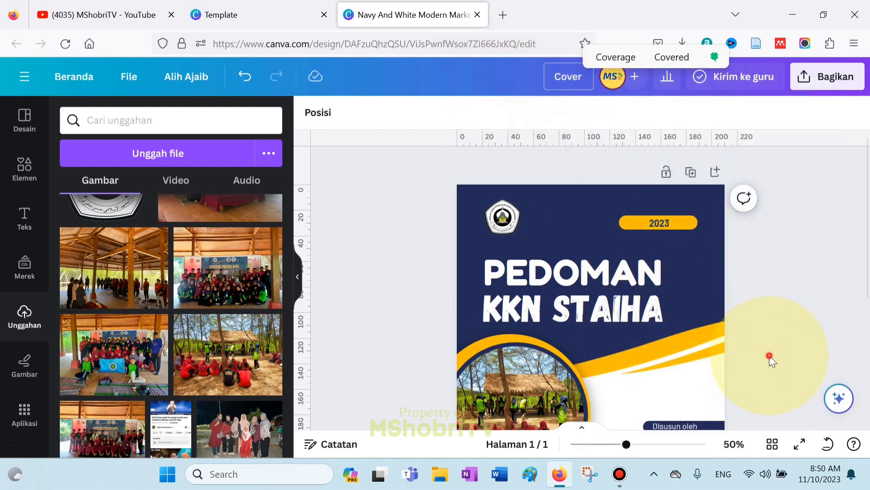
key("Return")
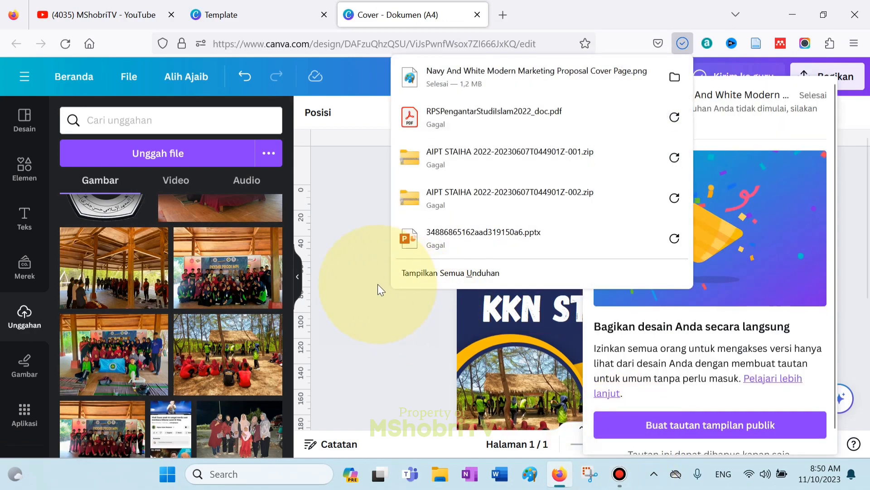
left_click(536, 73)
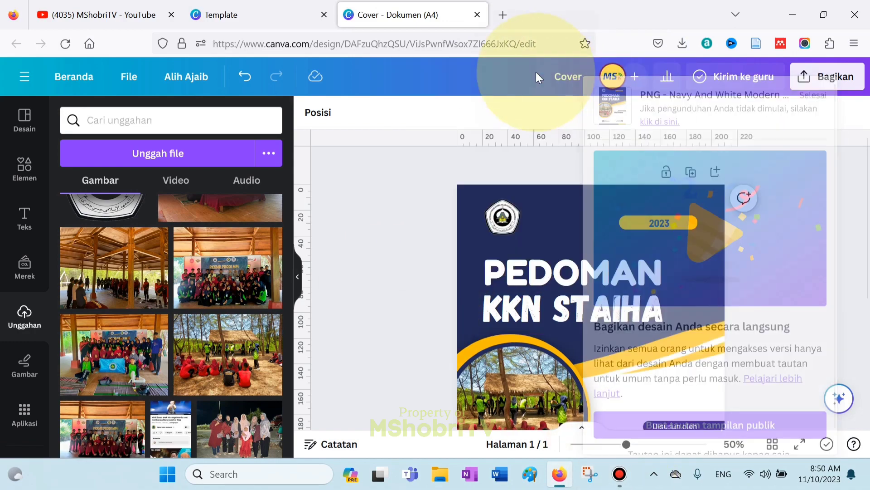